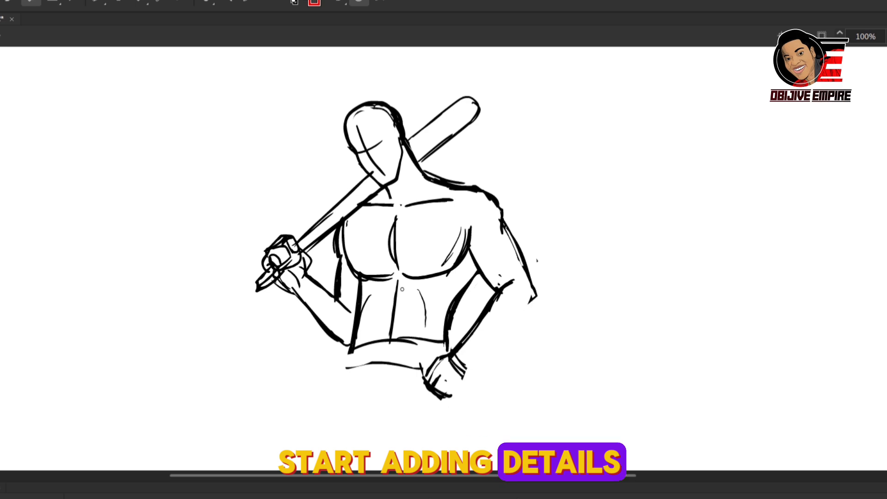
Step: Draw the abdomen's centre line, the waist contour and the waistband on the standing figure's torso
{"action": "left_click_drag", "start_coordinate": [400, 278], "coordinate": [391, 334]}
{"action": "left_click_drag", "start_coordinate": [480, 274], "coordinate": [451, 347]}
{"action": "left_click_drag", "start_coordinate": [349, 347], "coordinate": [448, 345]}
{"action": "mouse_move", "coordinate": [349, 361]}
{"action": "left_mouse_down"}
{"action": "mouse_move", "coordinate": [448, 353]}
{"action": "mouse_move", "coordinate": [425, 380]}
{"action": "left_mouse_up"}
Step: Draw the fist resting on the hip with its forearm, and reinforce the forearm holding the bat
{"action": "left_click_drag", "start_coordinate": [427, 382], "coordinate": [456, 401]}
{"action": "left_click_drag", "start_coordinate": [498, 287], "coordinate": [454, 358]}
{"action": "left_click_drag", "start_coordinate": [469, 373], "coordinate": [511, 324]}
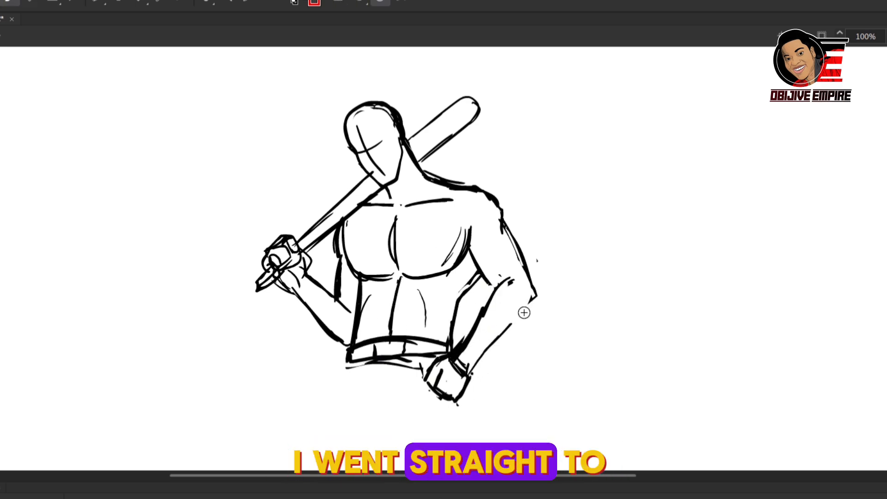
{"action": "left_click_drag", "start_coordinate": [536, 296], "coordinate": [469, 374]}
{"action": "left_click_drag", "start_coordinate": [292, 292], "coordinate": [320, 334]}
Step: Sketch the trousers below the waistband with outer leg edges, a fly and fold lines
{"action": "left_click_drag", "start_coordinate": [348, 365], "coordinate": [342, 414]}
{"action": "scroll", "coordinate": [768, 238], "scroll_direction": "down", "scroll_amount": 3}
{"action": "left_click_drag", "start_coordinate": [345, 268], "coordinate": [323, 376]}
{"action": "left_click_drag", "start_coordinate": [464, 287], "coordinate": [475, 370]}
{"action": "left_click_drag", "start_coordinate": [380, 257], "coordinate": [381, 383]}
{"action": "left_click_drag", "start_coordinate": [410, 262], "coordinate": [420, 370]}
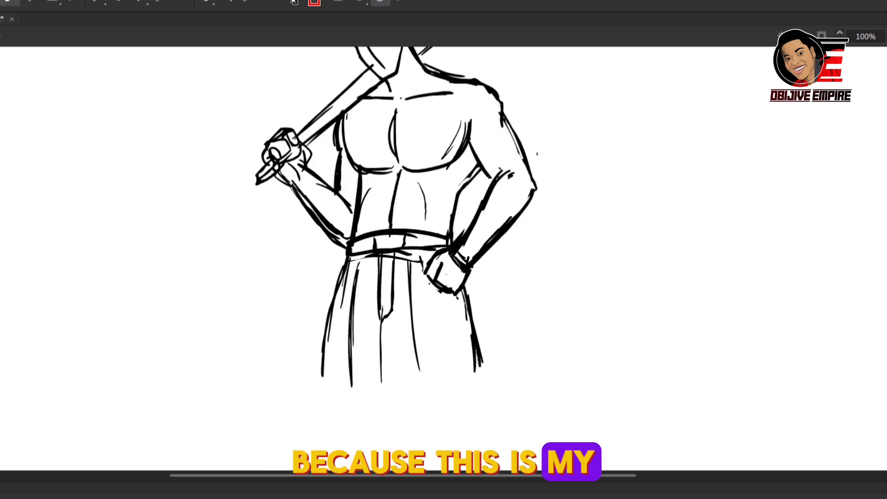
Step: Select the whole figure, rescale it with Free Transform to suit the stage, and reinforce the chest's centre line
{"action": "key", "text": "ctrl+minus"}
{"action": "key", "text": "ctrl+a"}
{"action": "key", "text": "q"}
{"action": "left_click_drag", "start_coordinate": [472, 126], "coordinate": [529, 82]}
{"action": "key", "text": "b"}
{"action": "left_click_drag", "start_coordinate": [397, 189], "coordinate": [400, 244]}
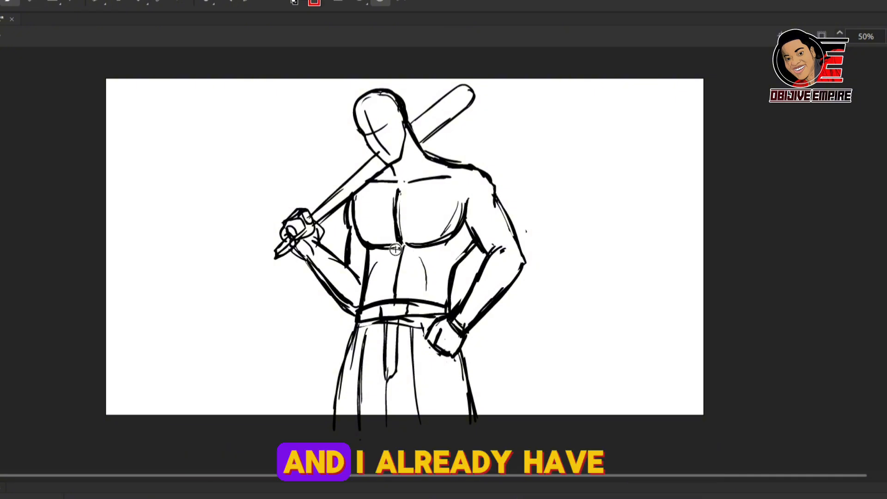
{"action": "left_click_drag", "start_coordinate": [560, 129], "coordinate": [549, 164]}
{"action": "left_click_drag", "start_coordinate": [561, 128], "coordinate": [571, 165]}
{"action": "left_click_drag", "start_coordinate": [552, 151], "coordinate": [569, 149]}
{"action": "key", "text": "ctrl+z"}
{"action": "key", "text": "ctrl+z"}
{"action": "key", "text": "ctrl+z"}
Step: Extend the trousers' centre line downward and insert a blank keyframe for the next pose
{"action": "left_click_drag", "start_coordinate": [386, 376], "coordinate": [389, 462]}
{"action": "key", "text": "F7"}
{"action": "left_click_drag", "start_coordinate": [496, 196], "coordinate": [511, 231]}
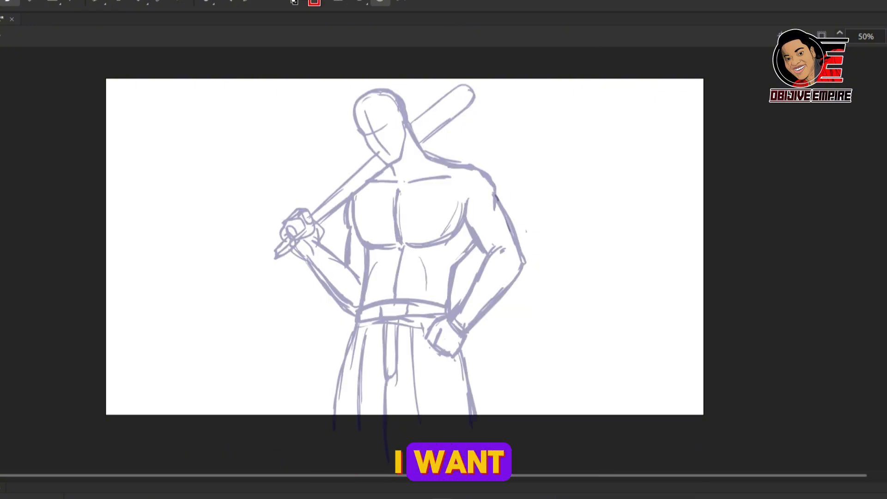
Step: Sketch a large tilted head for the swing pose with ear, jaw, face centre line and eye line
{"action": "left_click_drag", "start_coordinate": [413, 135], "coordinate": [369, 244]}
{"action": "left_click_drag", "start_coordinate": [375, 137], "coordinate": [449, 227]}
{"action": "left_click_drag", "start_coordinate": [388, 163], "coordinate": [435, 265]}
{"action": "left_click_drag", "start_coordinate": [383, 219], "coordinate": [425, 191]}
{"action": "left_click_drag", "start_coordinate": [348, 223], "coordinate": [402, 295]}
{"action": "left_click_drag", "start_coordinate": [393, 267], "coordinate": [457, 258]}
{"action": "left_click_drag", "start_coordinate": [389, 169], "coordinate": [441, 254]}
{"action": "left_click_drag", "start_coordinate": [422, 157], "coordinate": [458, 230]}
{"action": "left_click_drag", "start_coordinate": [457, 229], "coordinate": [445, 273]}
Step: Draw the neck and both shoulder lines beneath the tilted head
{"action": "left_click_drag", "start_coordinate": [377, 260], "coordinate": [399, 302]}
{"action": "left_click_drag", "start_coordinate": [394, 292], "coordinate": [356, 341]}
{"action": "left_click_drag", "start_coordinate": [459, 235], "coordinate": [469, 264]}
{"action": "left_click_drag", "start_coordinate": [464, 252], "coordinate": [495, 244]}
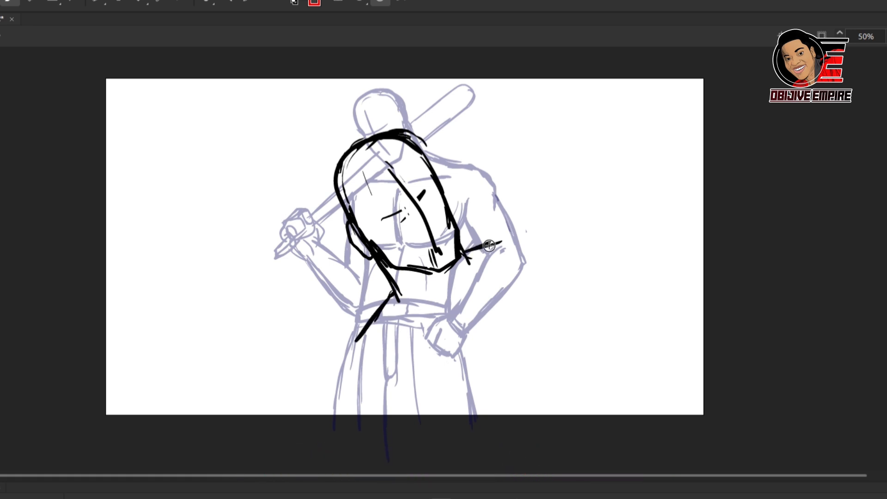
{"action": "left_click_drag", "start_coordinate": [520, 232], "coordinate": [583, 209]}
Step: Scale the head and shoulder sketch down slightly with Free Transform and reposition it
{"action": "key", "text": "q"}
{"action": "left_click_drag", "start_coordinate": [583, 128], "coordinate": [572, 139]}
{"action": "left_click_drag", "start_coordinate": [459, 235], "coordinate": [458, 227]}
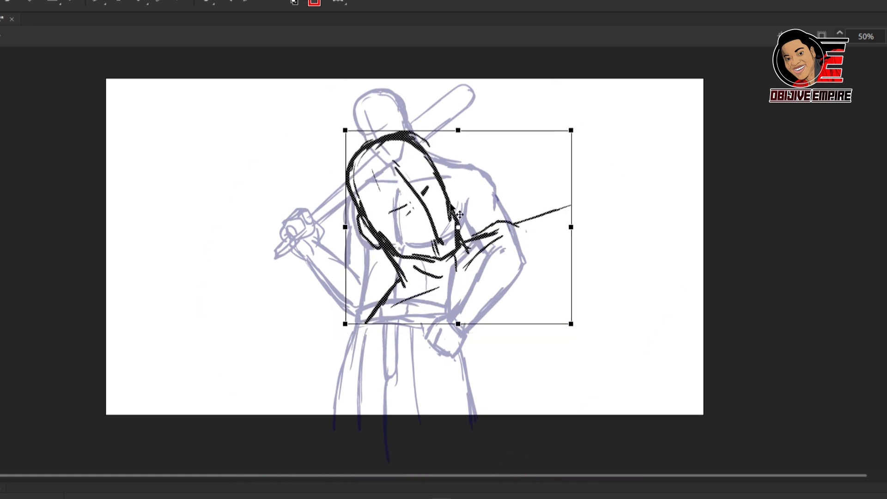
Step: Brush in the near shoulder slope and the outer edge of the upper arm
{"action": "key", "text": "b"}
{"action": "left_click_drag", "start_coordinate": [398, 273], "coordinate": [371, 319]}
{"action": "left_click_drag", "start_coordinate": [369, 323], "coordinate": [355, 374]}
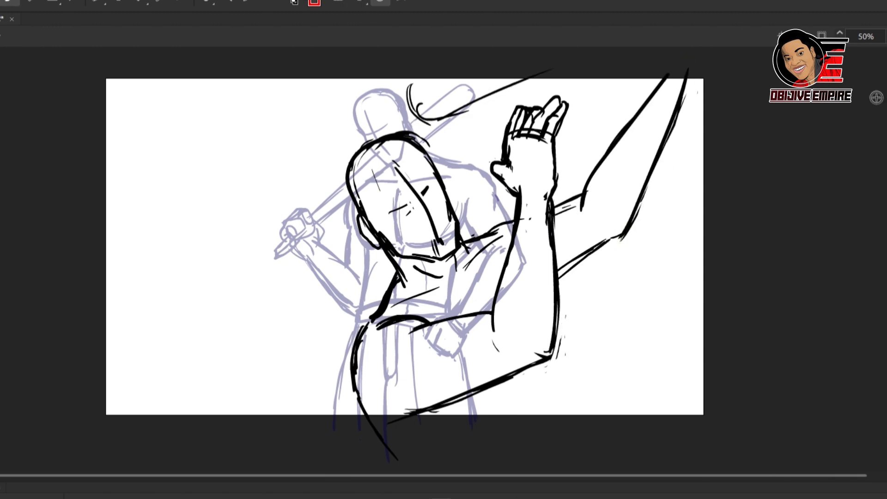
Step: Draw the bat extending horizontally above the head, with a rounded end over the face
{"action": "scroll", "coordinate": [877, 97], "scroll_direction": "up", "scroll_amount": 3}
{"action": "left_click_drag", "start_coordinate": [410, 142], "coordinate": [613, 96]}
{"action": "mouse_move", "coordinate": [407, 144]}
{"action": "left_mouse_down"}
{"action": "mouse_move", "coordinate": [417, 128]}
{"action": "mouse_move", "coordinate": [600, 66]}
{"action": "left_mouse_up"}
{"action": "left_click_drag", "start_coordinate": [670, 67], "coordinate": [376, 104]}
{"action": "key", "text": "ctrl+t"}
{"action": "left_click_drag", "start_coordinate": [675, 50], "coordinate": [681, 76]}
Step: Redraw the far forearm rising from its elbow toward the bat's handle
{"action": "left_click_drag", "start_coordinate": [666, 132], "coordinate": [585, 250]}
{"action": "left_click_drag", "start_coordinate": [640, 129], "coordinate": [577, 263]}
{"action": "left_click_drag", "start_coordinate": [682, 117], "coordinate": [618, 290]}
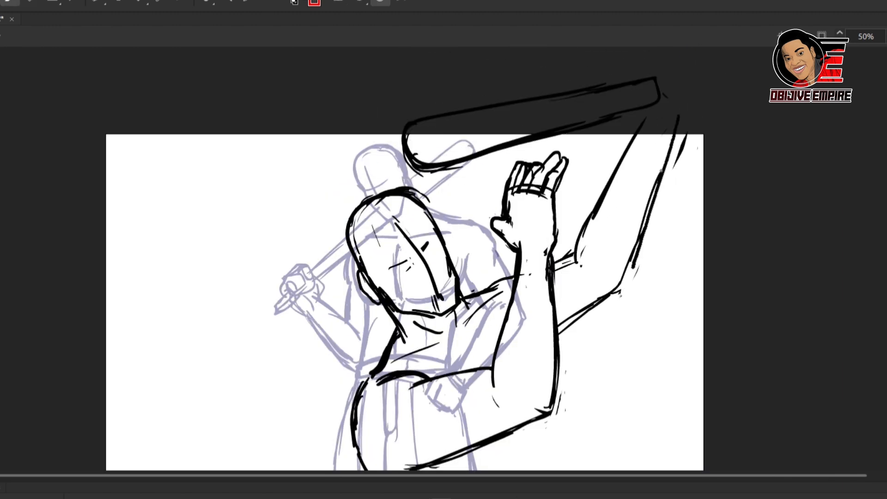
{"action": "left_click_drag", "start_coordinate": [681, 139], "coordinate": [633, 277]}
Step: Select the raised open hand and adjust its size and position with a transform
{"action": "scroll", "coordinate": [488, 233], "scroll_direction": "down", "scroll_amount": 6}
{"action": "left_click_drag", "start_coordinate": [561, 99], "coordinate": [510, 197]}
{"action": "key", "text": "ctrl+t"}
{"action": "mouse_move", "coordinate": [536, 184]}
{"action": "left_mouse_down"}
{"action": "mouse_move", "coordinate": [548, 202]}
{"action": "mouse_move", "coordinate": [524, 220]}
{"action": "left_mouse_up"}
{"action": "key", "text": "Return"}
Step: Draw the chest contour and the upper edge of the near upper arm
{"action": "key", "text": "b"}
{"action": "left_click_drag", "start_coordinate": [458, 227], "coordinate": [484, 254]}
{"action": "left_click_drag", "start_coordinate": [497, 262], "coordinate": [399, 278]}
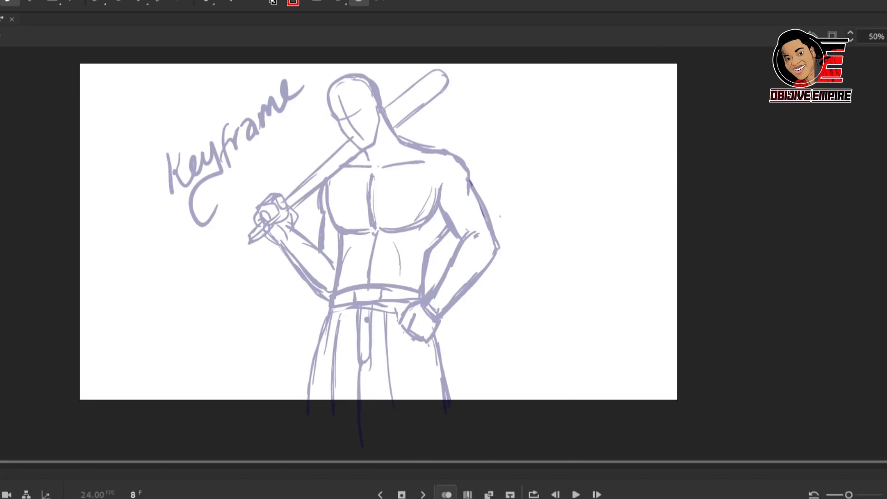
{"action": "left_click_drag", "start_coordinate": [102, 107], "coordinate": [109, 146]}
{"action": "mouse_move", "coordinate": [122, 134]}
{"action": "left_mouse_down"}
{"action": "mouse_move", "coordinate": [180, 119]}
{"action": "mouse_move", "coordinate": [215, 79]}
{"action": "left_mouse_up"}
{"action": "left_click_drag", "start_coordinate": [85, 199], "coordinate": [111, 219]}
{"action": "left_click_drag", "start_coordinate": [115, 203], "coordinate": [180, 204]}
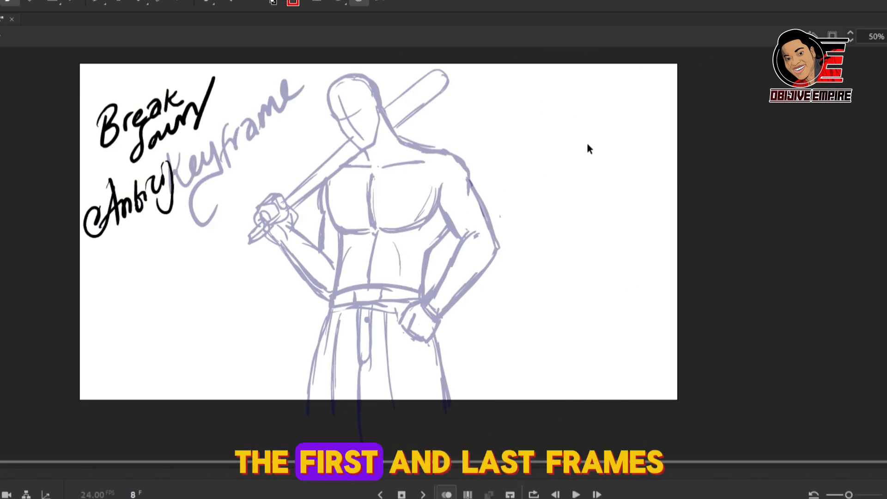
{"action": "key", "text": "ctrl+z"}
{"action": "key", "text": "ctrl+z"}
{"action": "key", "text": "ctrl+z"}
Step: On frame 8, draw the slanted shoulder line of the anticipation pose between the two onion-skinned key poses
{"action": "key", "text": "comma"}
{"action": "key", "text": "period"}
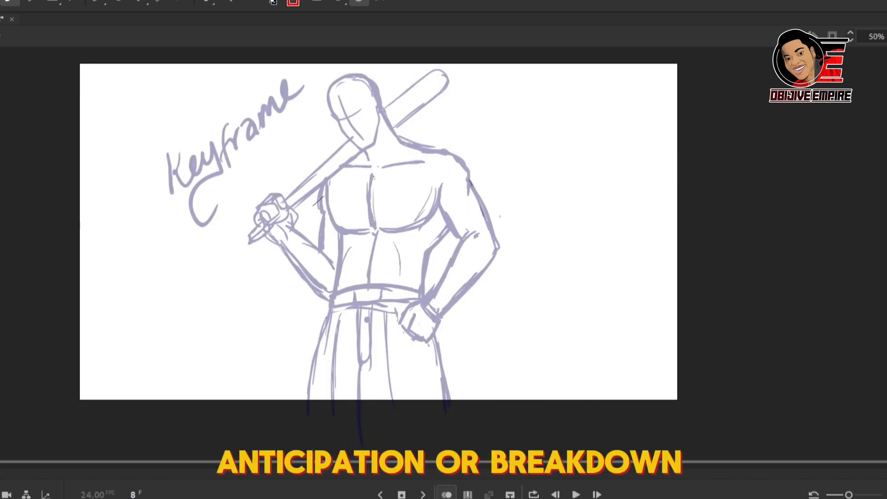
{"action": "mouse_move", "coordinate": [308, 248]}
{"action": "left_mouse_down"}
{"action": "mouse_move", "coordinate": [420, 174]}
{"action": "mouse_move", "coordinate": [344, 220]}
{"action": "left_mouse_up"}
{"action": "mouse_move", "coordinate": [373, 175]}
{"action": "left_mouse_down"}
{"action": "mouse_move", "coordinate": [381, 191]}
{"action": "mouse_move", "coordinate": [305, 233]}
{"action": "left_mouse_up"}
{"action": "left_click_drag", "start_coordinate": [416, 175], "coordinate": [449, 153]}
{"action": "left_click_drag", "start_coordinate": [450, 153], "coordinate": [498, 139]}
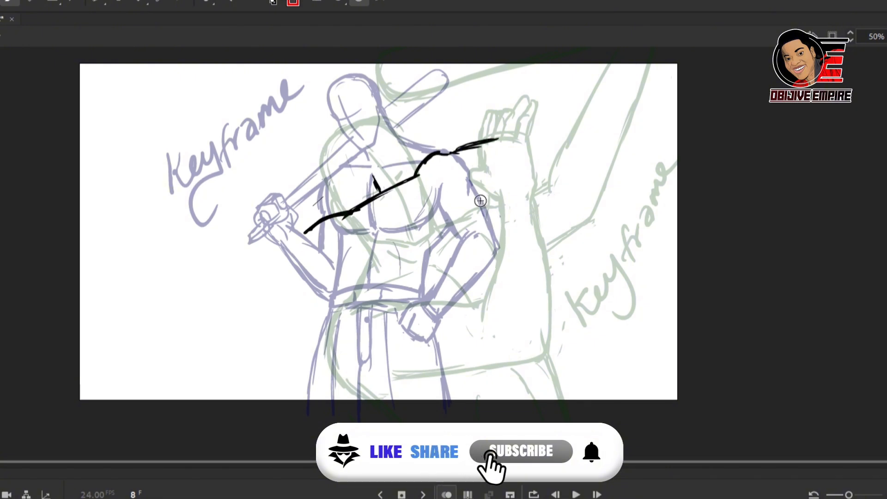
Step: Sketch the anticipation pose's near arm, the underside of the far arm and the torso's back edge
{"action": "left_click_drag", "start_coordinate": [473, 204], "coordinate": [507, 182]}
{"action": "left_click_drag", "start_coordinate": [477, 212], "coordinate": [495, 345]}
{"action": "left_click_drag", "start_coordinate": [351, 211], "coordinate": [263, 288]}
{"action": "left_click_drag", "start_coordinate": [361, 283], "coordinate": [267, 336]}
{"action": "left_click_drag", "start_coordinate": [470, 190], "coordinate": [515, 356]}
{"action": "left_click_drag", "start_coordinate": [271, 247], "coordinate": [275, 267]}
{"action": "left_click_drag", "start_coordinate": [262, 170], "coordinate": [229, 309]}
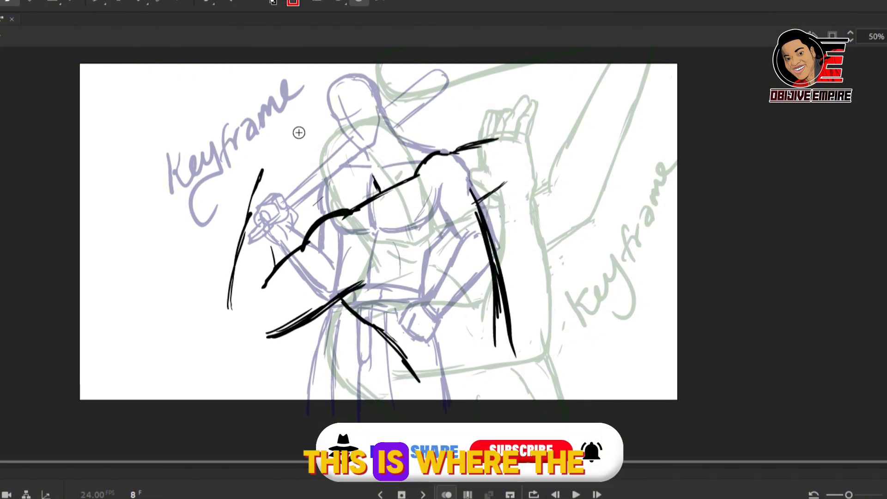
Step: Draw the anticipation pose's forward-tilted head with crown, face centre line, jaw and neck
{"action": "left_click_drag", "start_coordinate": [330, 96], "coordinate": [375, 152]}
{"action": "mouse_move", "coordinate": [283, 128]}
{"action": "left_mouse_down"}
{"action": "mouse_move", "coordinate": [326, 189]}
{"action": "mouse_move", "coordinate": [369, 190]}
{"action": "left_mouse_up"}
{"action": "left_click_drag", "start_coordinate": [295, 119], "coordinate": [355, 186]}
{"action": "left_click_drag", "start_coordinate": [287, 87], "coordinate": [411, 176]}
{"action": "left_click_drag", "start_coordinate": [279, 130], "coordinate": [344, 88]}
{"action": "left_click_drag", "start_coordinate": [340, 83], "coordinate": [374, 151]}
{"action": "mouse_move", "coordinate": [365, 116]}
{"action": "left_mouse_down"}
{"action": "mouse_move", "coordinate": [415, 175]}
{"action": "mouse_move", "coordinate": [371, 185]}
{"action": "left_mouse_up"}
{"action": "left_click_drag", "start_coordinate": [371, 185], "coordinate": [354, 201]}
Step: Draw the near forearm raised beside the head and join it to the bent elbow
{"action": "left_click_drag", "start_coordinate": [263, 171], "coordinate": [237, 258]}
{"action": "left_click_drag", "start_coordinate": [287, 186], "coordinate": [280, 261]}
{"action": "left_click_drag", "start_coordinate": [275, 158], "coordinate": [247, 220]}
{"action": "left_click_drag", "start_coordinate": [281, 141], "coordinate": [249, 237]}
{"action": "left_click_drag", "start_coordinate": [295, 164], "coordinate": [279, 238]}
{"action": "mouse_move", "coordinate": [230, 302]}
{"action": "left_mouse_down"}
{"action": "mouse_move", "coordinate": [230, 341]}
{"action": "mouse_move", "coordinate": [360, 292]}
{"action": "left_mouse_up"}
Step: Add the inner torso line and refine the torso edge, the waist contour and the far arm's underside
{"action": "left_click_drag", "start_coordinate": [414, 200], "coordinate": [486, 346]}
{"action": "key", "text": "e"}
{"action": "left_click_drag", "start_coordinate": [514, 348], "coordinate": [473, 221]}
{"action": "left_click_drag", "start_coordinate": [380, 334], "coordinate": [421, 389]}
{"action": "left_click_drag", "start_coordinate": [538, 159], "coordinate": [491, 208]}
Step: Reinforce the far arm's upper edge and both outlines of the raised near forearm
{"action": "scroll", "coordinate": [538, 185], "scroll_direction": "up", "scroll_amount": 2}
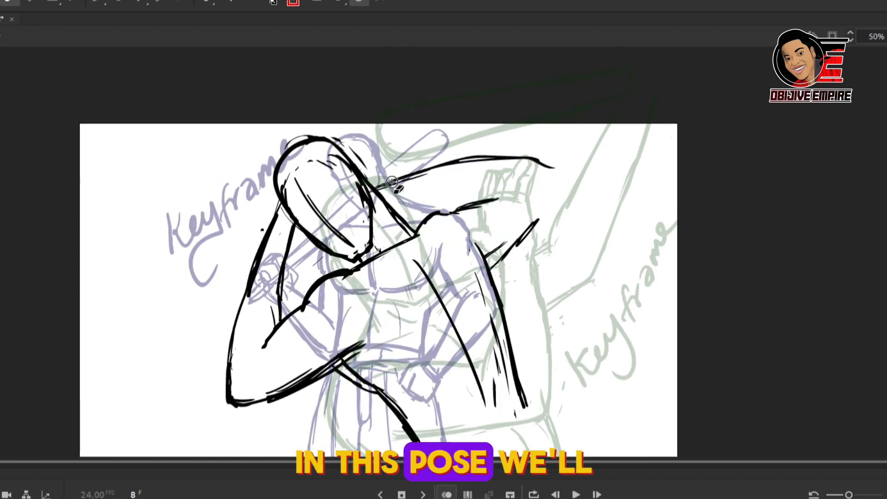
{"action": "left_click_drag", "start_coordinate": [392, 183], "coordinate": [508, 159]}
{"action": "mouse_move", "coordinate": [291, 233]}
{"action": "left_mouse_down"}
{"action": "mouse_move", "coordinate": [277, 305]}
{"action": "mouse_move", "coordinate": [255, 334]}
{"action": "left_mouse_up"}
{"action": "left_click_drag", "start_coordinate": [277, 198], "coordinate": [226, 373]}
Step: Scale the anticipation pose down with Free Transform and reposition it on the stage
{"action": "key", "text": "ctrl+minus"}
{"action": "key", "text": "q"}
{"action": "left_click_drag", "start_coordinate": [498, 179], "coordinate": [519, 158]}
{"action": "left_click_drag", "start_coordinate": [476, 228], "coordinate": [477, 251]}
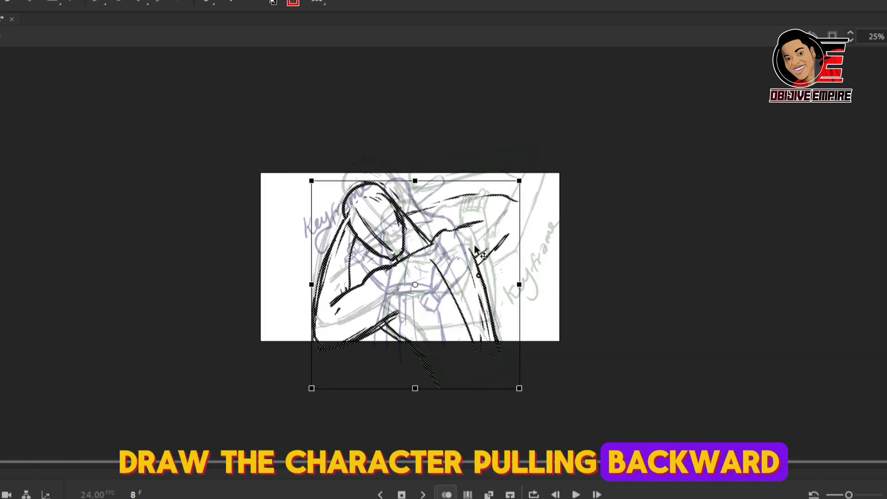
{"action": "left_click_drag", "start_coordinate": [519, 180], "coordinate": [509, 190]}
Step: Extend the torso's back edge, close the far elbow and draw the far forearm folded toward the head
{"action": "key", "text": "b"}
{"action": "left_click_drag", "start_coordinate": [468, 241], "coordinate": [499, 374]}
{"action": "left_click_drag", "start_coordinate": [510, 195], "coordinate": [482, 261]}
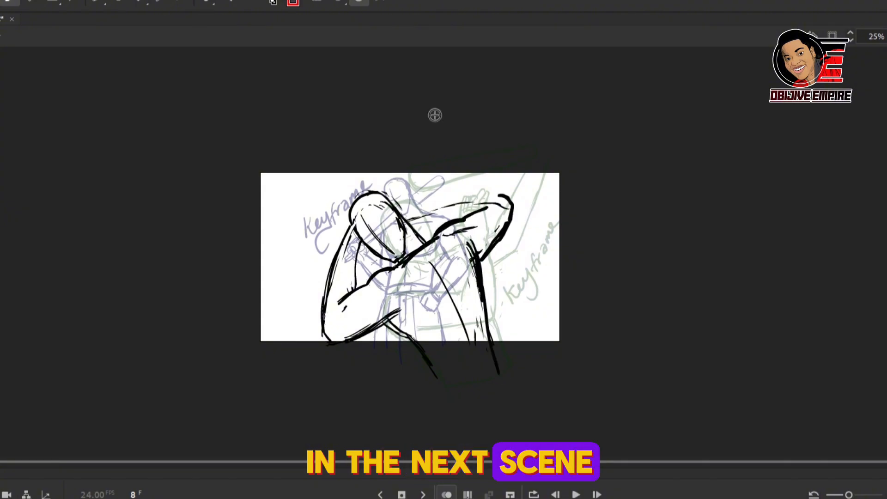
{"action": "left_click_drag", "start_coordinate": [402, 219], "coordinate": [502, 193]}
{"action": "left_click_drag", "start_coordinate": [410, 230], "coordinate": [460, 219]}
Step: Draw the bat angled up behind the anticipation pose's head and play back the animation
{"action": "left_click_drag", "start_coordinate": [390, 200], "coordinate": [515, 99]}
{"action": "key", "text": "ctrl+t"}
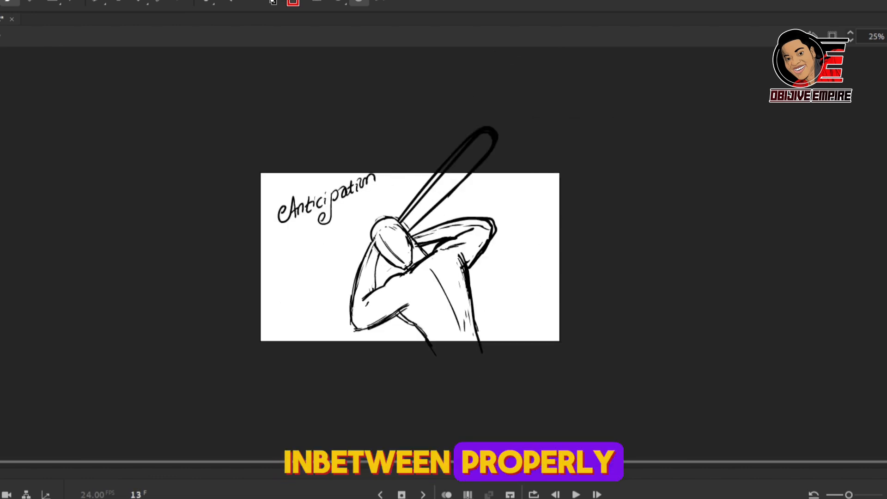
{"action": "left_click", "coordinate": [576, 494]}
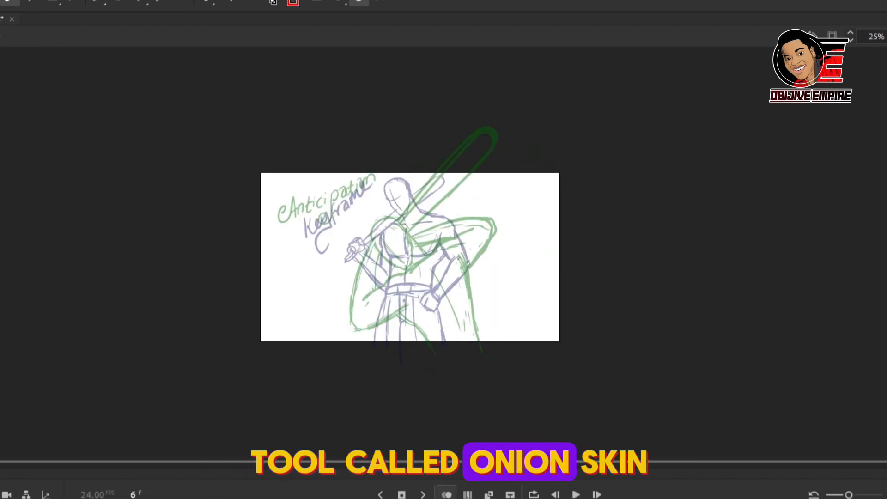
Step: On frame 6, draw the in-between head and its face centre line between the onion-skinned poses
{"action": "key", "text": "ctrl+equal"}
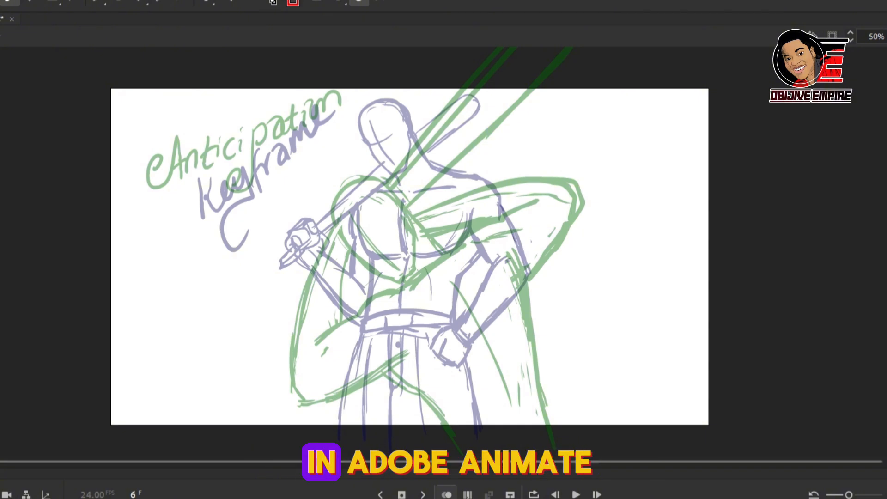
{"action": "left_click_drag", "start_coordinate": [398, 157], "coordinate": [457, 210]}
{"action": "left_click_drag", "start_coordinate": [385, 162], "coordinate": [413, 254]}
{"action": "left_click_drag", "start_coordinate": [455, 218], "coordinate": [416, 259]}
{"action": "left_click_drag", "start_coordinate": [405, 172], "coordinate": [426, 244]}
{"action": "left_click_drag", "start_coordinate": [458, 203], "coordinate": [469, 230]}
Step: Sketch the in-between pose's near upper arm, torso lines, waist, back edge and far arm
{"action": "mouse_move", "coordinate": [435, 261]}
{"action": "left_mouse_down"}
{"action": "mouse_move", "coordinate": [412, 291]}
{"action": "mouse_move", "coordinate": [389, 353]}
{"action": "left_mouse_up"}
{"action": "key", "text": "e"}
{"action": "left_click_drag", "start_coordinate": [477, 266], "coordinate": [536, 392]}
{"action": "left_click_drag", "start_coordinate": [446, 386], "coordinate": [429, 412]}
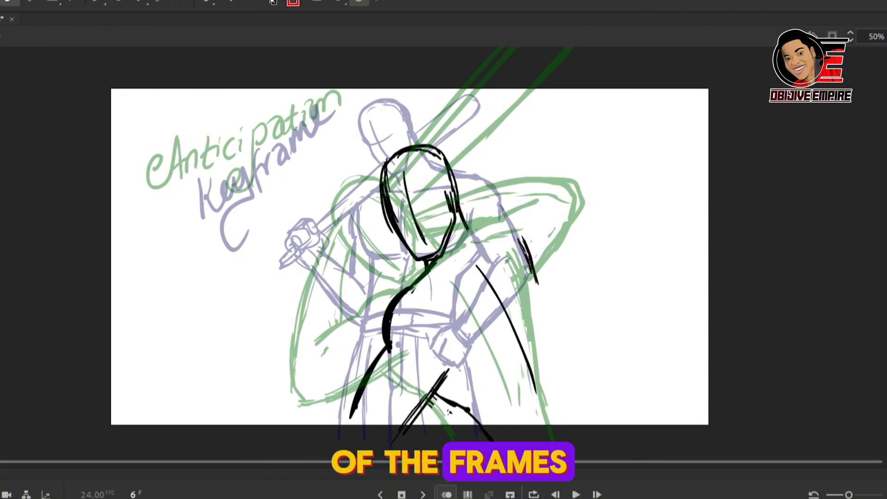
{"action": "left_click_drag", "start_coordinate": [535, 264], "coordinate": [584, 409]}
{"action": "mouse_move", "coordinate": [468, 218]}
{"action": "left_mouse_down"}
{"action": "mouse_move", "coordinate": [556, 189]}
{"action": "mouse_move", "coordinate": [536, 259]}
{"action": "left_mouse_up"}
Step: Draw the near forearm rising from the elbow, the gripping hand and the lower part of the bat
{"action": "left_click_drag", "start_coordinate": [329, 282], "coordinate": [365, 375]}
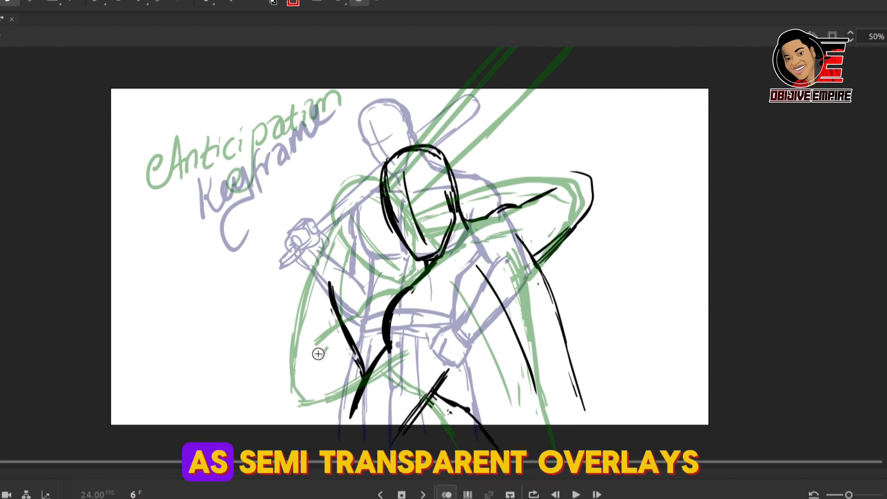
{"action": "left_click_drag", "start_coordinate": [302, 309], "coordinate": [344, 439]}
{"action": "left_click_drag", "start_coordinate": [322, 226], "coordinate": [330, 286]}
{"action": "left_click_drag", "start_coordinate": [293, 279], "coordinate": [303, 301]}
{"action": "left_click_drag", "start_coordinate": [329, 231], "coordinate": [370, 178]}
{"action": "left_click_drag", "start_coordinate": [337, 253], "coordinate": [376, 222]}
Step: Select the in-between head and shift it slightly left, and move the near forearm and hand slightly right
{"action": "scroll", "coordinate": [410, 258], "scroll_direction": "up", "scroll_amount": 2}
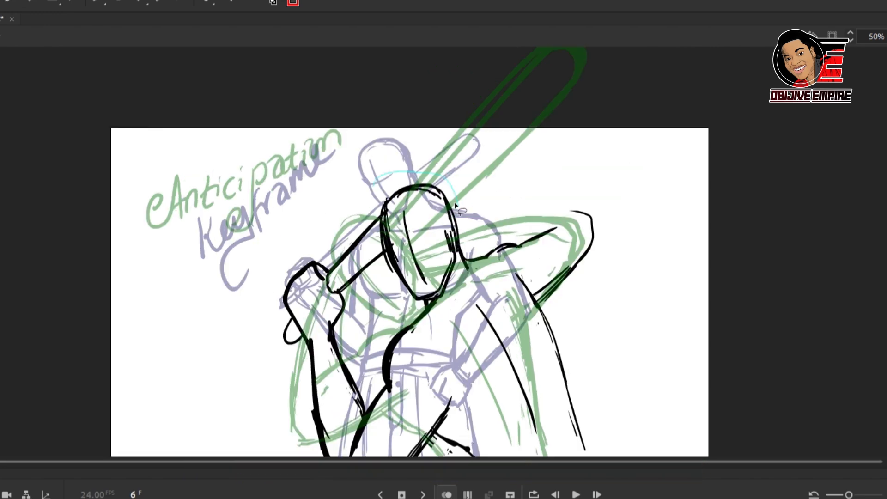
{"action": "left_click_drag", "start_coordinate": [419, 250], "coordinate": [407, 249]}
{"action": "left_click", "coordinate": [323, 269]}
{"action": "left_click_drag", "start_coordinate": [314, 264], "coordinate": [326, 252]}
Step: Redraw the in-between head's outline and face lines with more tilt, and draw the bat rising behind it
{"action": "key", "text": "b"}
{"action": "left_click_drag", "start_coordinate": [357, 213], "coordinate": [406, 298]}
{"action": "left_click_drag", "start_coordinate": [356, 217], "coordinate": [431, 231]}
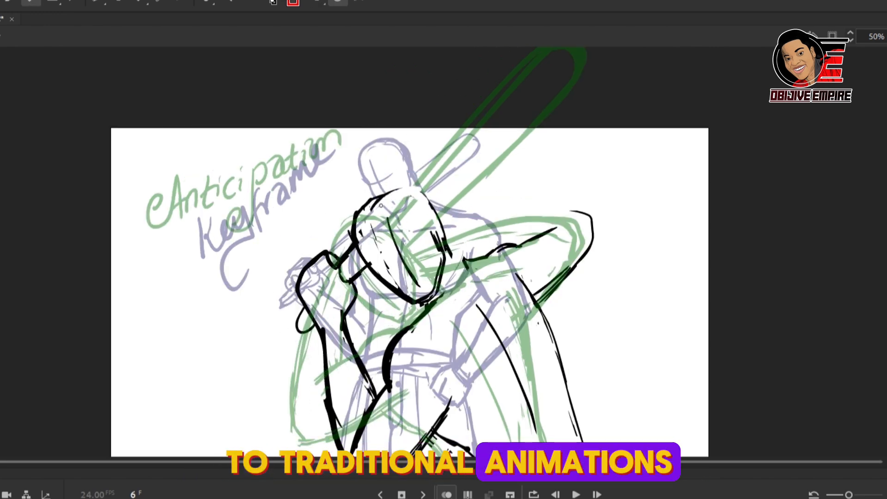
{"action": "left_click_drag", "start_coordinate": [373, 238], "coordinate": [419, 290]}
{"action": "left_click_drag", "start_coordinate": [426, 233], "coordinate": [433, 296]}
{"action": "left_click_drag", "start_coordinate": [439, 51], "coordinate": [365, 212]}
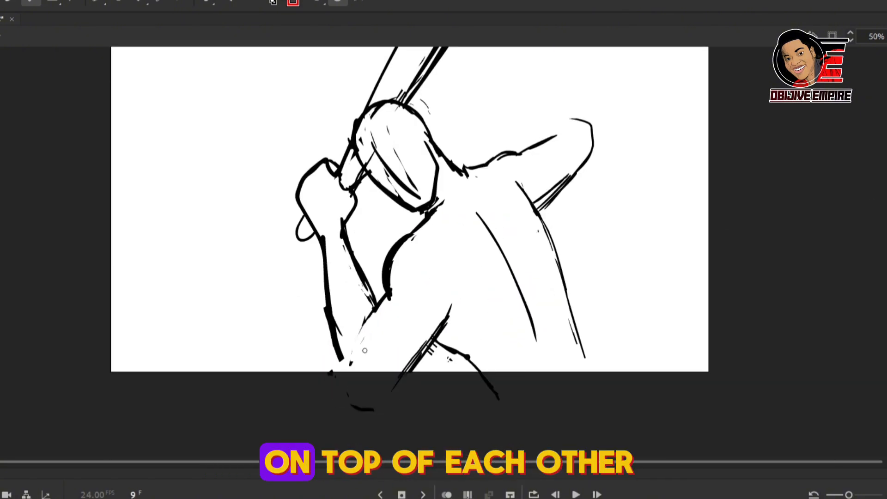
Step: Refine the near arm's outlines, closing the bent elbow and the underside of the upper arm
{"action": "left_click_drag", "start_coordinate": [369, 311], "coordinate": [350, 351]}
{"action": "left_click_drag", "start_coordinate": [341, 359], "coordinate": [369, 396]}
{"action": "left_click_drag", "start_coordinate": [449, 314], "coordinate": [391, 394]}
{"action": "left_click_drag", "start_coordinate": [350, 242], "coordinate": [373, 298]}
{"action": "left_click_drag", "start_coordinate": [394, 249], "coordinate": [379, 304]}
{"action": "left_click_drag", "start_coordinate": [455, 305], "coordinate": [369, 399]}
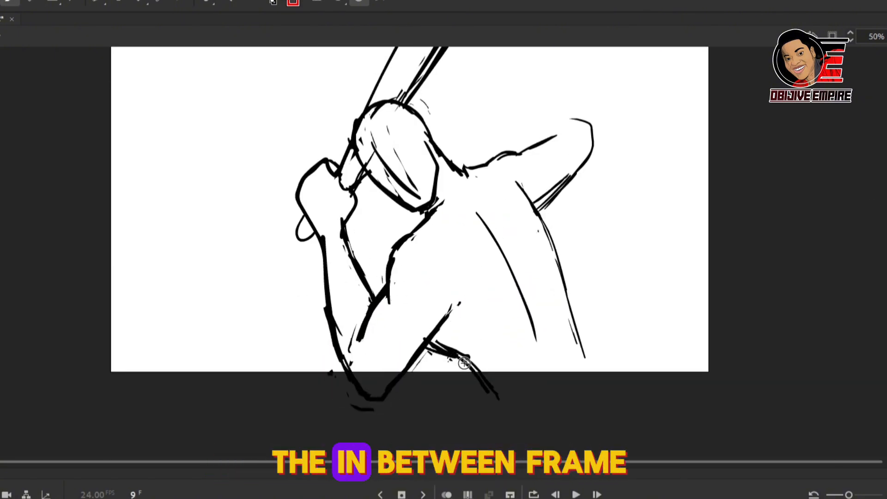
Step: Draw the in-between figure's spine line, far shoulder, raised far arm and outer back edge
{"action": "left_click_drag", "start_coordinate": [478, 215], "coordinate": [560, 372]}
{"action": "mouse_move", "coordinate": [423, 122]}
{"action": "left_mouse_down"}
{"action": "mouse_move", "coordinate": [594, 139]}
{"action": "mouse_move", "coordinate": [561, 168]}
{"action": "left_mouse_up"}
{"action": "left_click_drag", "start_coordinate": [596, 141], "coordinate": [548, 201]}
{"action": "left_click_drag", "start_coordinate": [548, 231], "coordinate": [582, 352]}
{"action": "left_click_drag", "start_coordinate": [526, 180], "coordinate": [612, 383]}
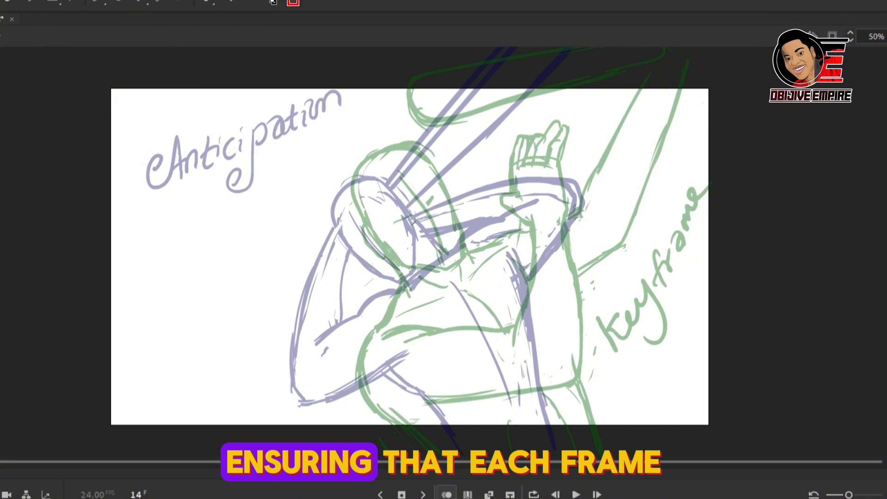
Step: Sketch the next in-between's head at frame 14, guided by the onion-skinned anticipation and keyframe poses
{"action": "mouse_move", "coordinate": [302, 240]}
{"action": "left_mouse_down"}
{"action": "mouse_move", "coordinate": [345, 321]}
{"action": "mouse_move", "coordinate": [390, 243]}
{"action": "mouse_move", "coordinate": [404, 267]}
{"action": "left_mouse_up"}
{"action": "left_click_drag", "start_coordinate": [407, 274], "coordinate": [402, 317]}
{"action": "left_click_drag", "start_coordinate": [350, 322], "coordinate": [402, 317]}
Step: Reposition and tilt the new in-between head, compare it with the neighbouring frames and undo the last change
{"action": "key", "text": "ctrl+a"}
{"action": "key", "text": "q"}
{"action": "mouse_move", "coordinate": [390, 242]}
{"action": "left_mouse_down"}
{"action": "mouse_move", "coordinate": [407, 308]}
{"action": "mouse_move", "coordinate": [419, 228]}
{"action": "left_mouse_up"}
{"action": "left_click_drag", "start_coordinate": [443, 179], "coordinate": [424, 200]}
{"action": "key", "text": "period"}
{"action": "key", "text": "period"}
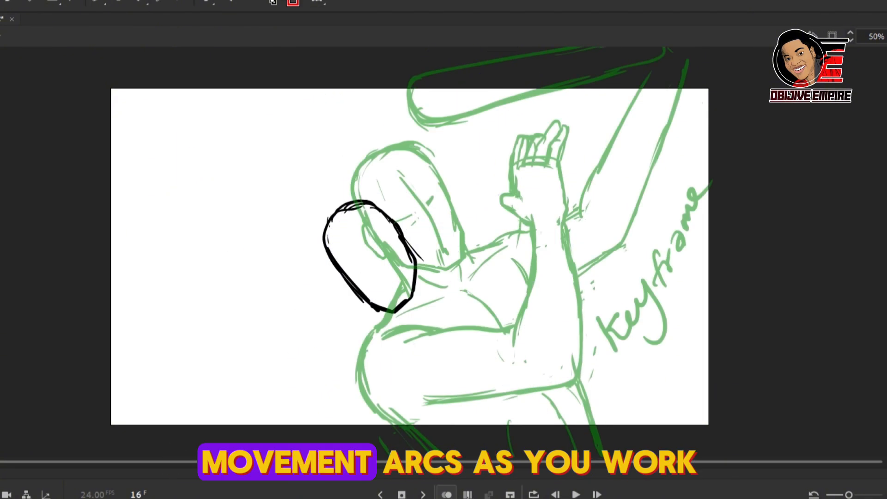
{"action": "key", "text": "comma"}
{"action": "key", "text": "comma"}
{"action": "key", "text": "ctrl+z"}
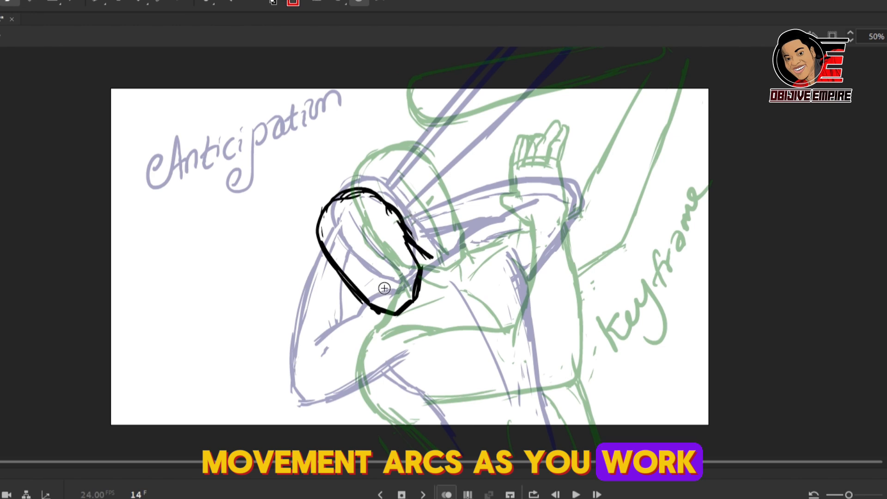
Step: Draw the frame 14 figure's neck, crossed face guidelines, far shoulder line and near shoulder contour
{"action": "left_click_drag", "start_coordinate": [407, 235], "coordinate": [446, 261]}
{"action": "left_click_drag", "start_coordinate": [397, 316], "coordinate": [376, 451]}
{"action": "left_click_drag", "start_coordinate": [340, 224], "coordinate": [397, 296]}
{"action": "left_click_drag", "start_coordinate": [385, 229], "coordinate": [345, 268]}
{"action": "left_click_drag", "start_coordinate": [445, 260], "coordinate": [502, 238]}
{"action": "left_click_drag", "start_coordinate": [491, 241], "coordinate": [559, 238]}
{"action": "left_click_drag", "start_coordinate": [400, 315], "coordinate": [407, 326]}
{"action": "left_click_drag", "start_coordinate": [359, 374], "coordinate": [363, 417]}
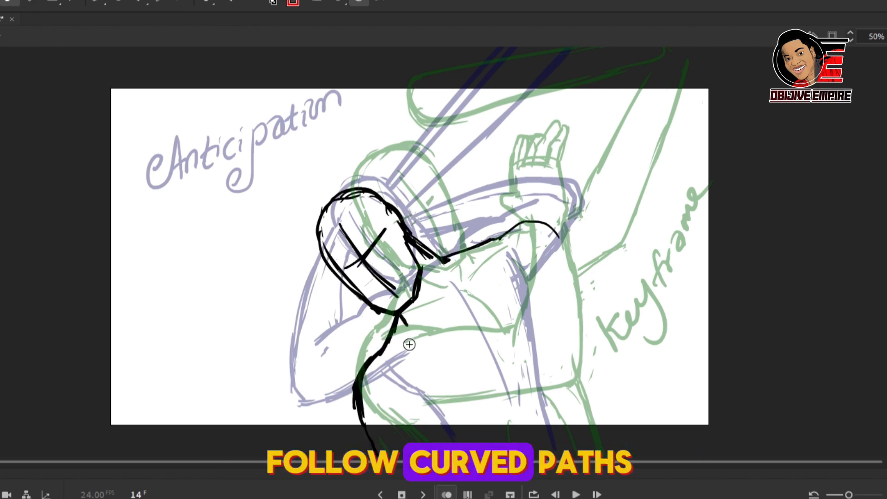
Step: Sketch the chest lines, the far shoulder cap and the outer edge of the far upper arm
{"action": "left_click_drag", "start_coordinate": [491, 254], "coordinate": [449, 307]}
{"action": "left_click_drag", "start_coordinate": [497, 239], "coordinate": [565, 232]}
{"action": "left_click_drag", "start_coordinate": [447, 328], "coordinate": [510, 396]}
{"action": "left_click_drag", "start_coordinate": [583, 273], "coordinate": [604, 367]}
{"action": "scroll", "coordinate": [573, 342], "scroll_direction": "down", "scroll_amount": 2}
Step: Draw the bent far forearm crossing the body, both sides of the torso and the waistline
{"action": "left_click_drag", "start_coordinate": [549, 308], "coordinate": [488, 439]}
{"action": "left_click_drag", "start_coordinate": [604, 318], "coordinate": [515, 442]}
{"action": "mouse_move", "coordinate": [383, 355]}
{"action": "left_mouse_down"}
{"action": "mouse_move", "coordinate": [472, 396]}
{"action": "mouse_move", "coordinate": [488, 428]}
{"action": "left_mouse_up"}
{"action": "left_click_drag", "start_coordinate": [584, 262], "coordinate": [629, 415]}
{"action": "left_click_drag", "start_coordinate": [628, 416], "coordinate": [523, 450]}
{"action": "left_click_drag", "start_coordinate": [568, 188], "coordinate": [590, 265]}
Step: Select the whole frame 14 drawing, shrink it slightly and shift it a little left
{"action": "key", "text": "q"}
{"action": "key", "text": "ctrl+a"}
{"action": "left_click_drag", "start_coordinate": [631, 141], "coordinate": [624, 147]}
{"action": "left_click_drag", "start_coordinate": [600, 316], "coordinate": [590, 316]}
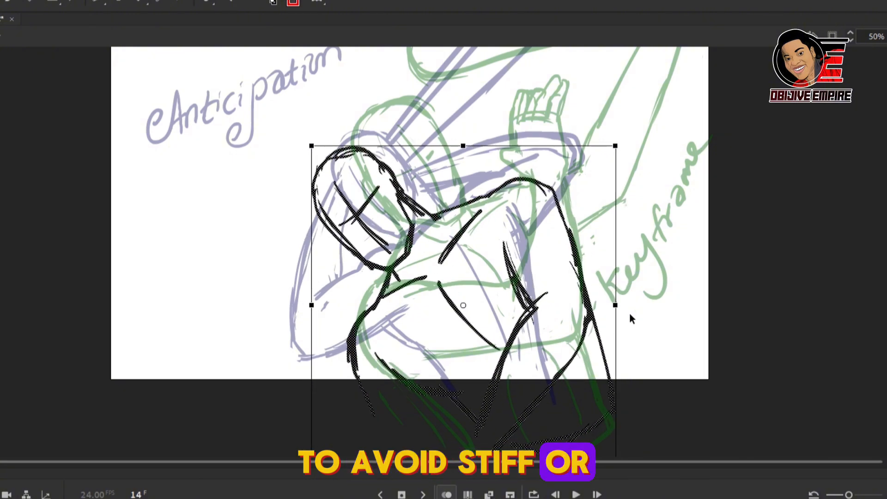
{"action": "left_click", "coordinate": [631, 314]}
Step: Redraw the frame 14 head's outline and erase the stray lines along its near side
{"action": "key", "text": "b"}
{"action": "mouse_move", "coordinate": [356, 149]}
{"action": "left_mouse_down"}
{"action": "mouse_move", "coordinate": [308, 178]}
{"action": "mouse_move", "coordinate": [389, 269]}
{"action": "left_mouse_up"}
{"action": "key", "text": "e"}
{"action": "left_click_drag", "start_coordinate": [318, 215], "coordinate": [352, 254]}
{"action": "key", "text": "b"}
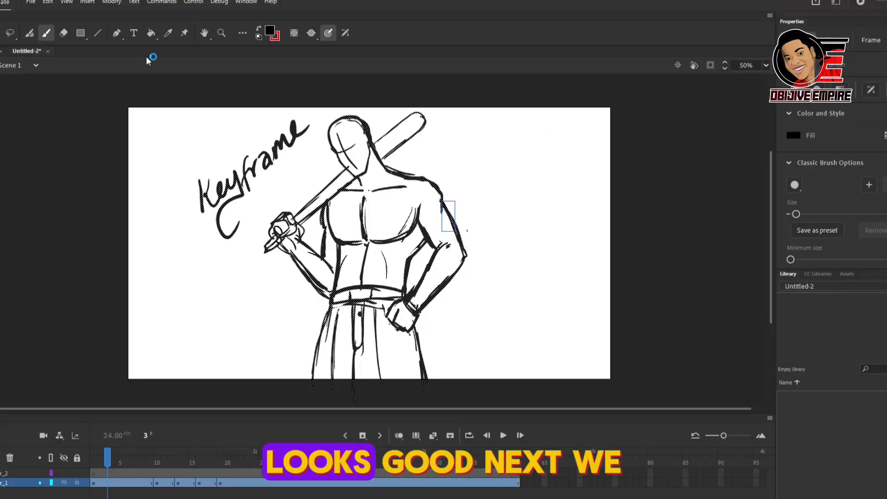
Step: Play back the rough animation from frame 1 to check the motion
{"action": "mouse_move", "coordinate": [107, 456]}
{"action": "left_mouse_down"}
{"action": "mouse_move", "coordinate": [184, 457]}
{"action": "mouse_move", "coordinate": [94, 456]}
{"action": "left_mouse_up"}
{"action": "left_click", "coordinate": [504, 435]}
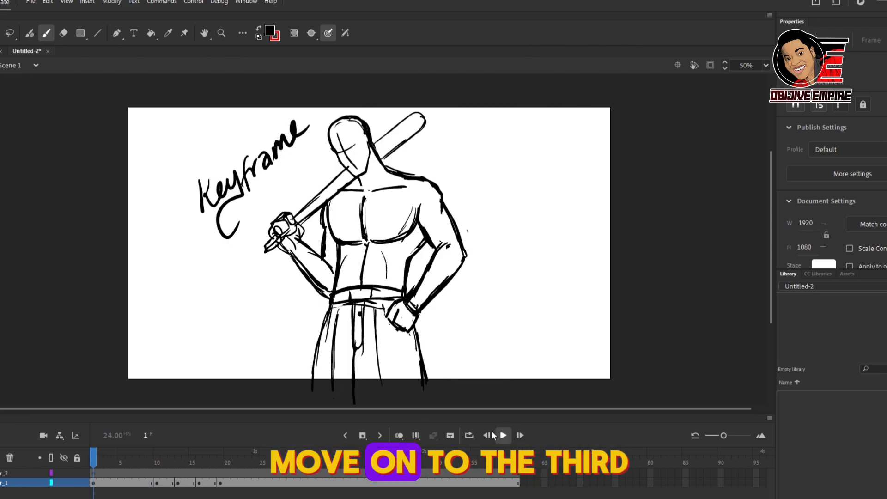
{"action": "left_click", "coordinate": [504, 435]}
Step: Dim the rough sketch layer and ink the first keyframe's chest line, collarbone and pectoral outlines on a new layer
{"action": "left_click", "coordinate": [14, 483]}
{"action": "left_click", "coordinate": [63, 482], "text": "shift"}
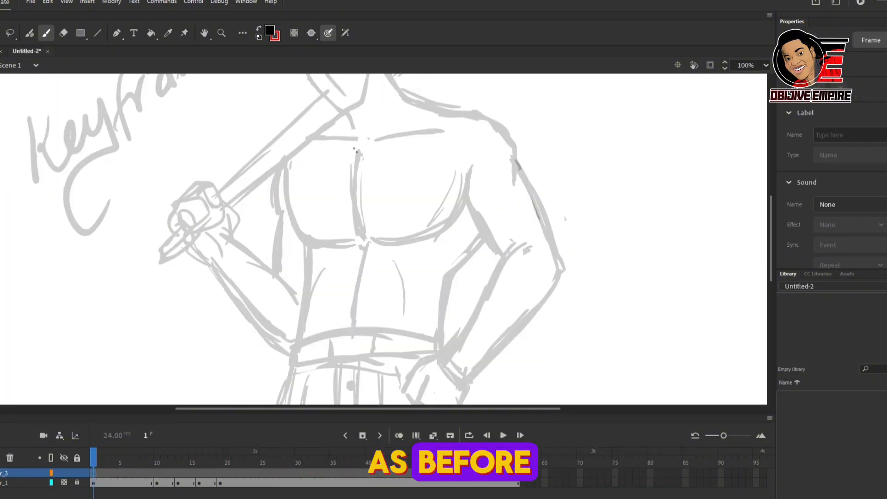
{"action": "left_click_drag", "start_coordinate": [357, 151], "coordinate": [362, 236]}
{"action": "left_click_drag", "start_coordinate": [368, 139], "coordinate": [447, 132]}
{"action": "mouse_move", "coordinate": [286, 169]}
{"action": "left_mouse_down"}
{"action": "mouse_move", "coordinate": [350, 241]}
{"action": "mouse_move", "coordinate": [360, 272]}
{"action": "left_mouse_up"}
Step: Ink the six abdominal muscles with a centre line, cross lines and curved outer edges
{"action": "left_click_drag", "start_coordinate": [359, 276], "coordinate": [356, 324]}
{"action": "left_click_drag", "start_coordinate": [361, 273], "coordinate": [384, 275]}
{"action": "left_click_drag", "start_coordinate": [359, 273], "coordinate": [338, 276]}
{"action": "left_click_drag", "start_coordinate": [340, 306], "coordinate": [333, 301]}
{"action": "left_click_drag", "start_coordinate": [386, 300], "coordinate": [386, 323]}
{"action": "left_click_drag", "start_coordinate": [337, 249], "coordinate": [337, 273]}
{"action": "left_click_drag", "start_coordinate": [335, 276], "coordinate": [333, 297]}
{"action": "left_click_drag", "start_coordinate": [334, 302], "coordinate": [331, 326]}
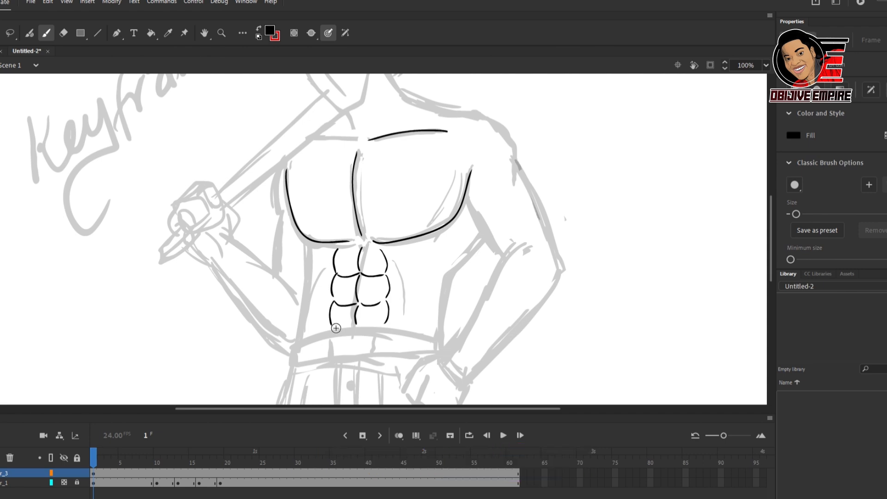
Step: Ink the rib and oblique lines and both sides of the waist
{"action": "left_click_drag", "start_coordinate": [452, 233], "coordinate": [436, 252]}
{"action": "left_click_drag", "start_coordinate": [441, 258], "coordinate": [419, 332]}
{"action": "left_click_drag", "start_coordinate": [486, 240], "coordinate": [447, 345]}
{"action": "left_click_drag", "start_coordinate": [306, 240], "coordinate": [302, 342]}
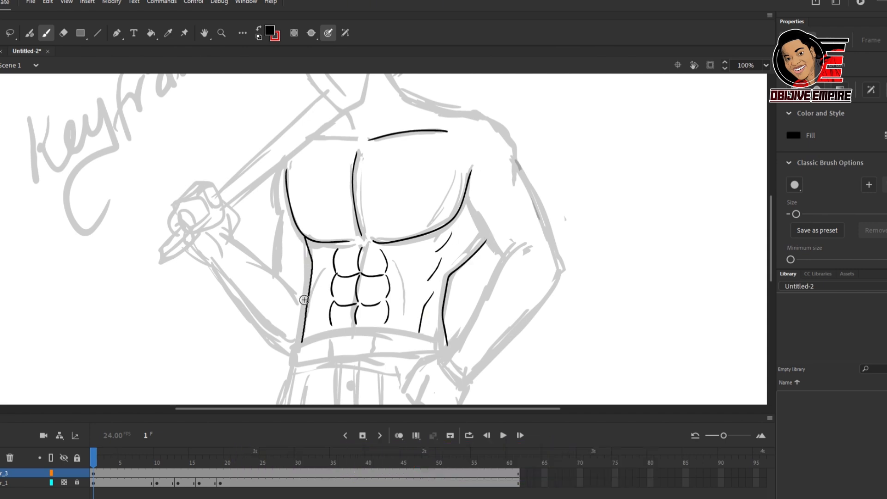
Step: Ink the bent arm from shoulder to elbow and forearm, with its hand resting in the pocket
{"action": "left_click_drag", "start_coordinate": [491, 118], "coordinate": [557, 279]}
{"action": "mouse_move", "coordinate": [513, 252]}
{"action": "left_mouse_down"}
{"action": "mouse_move", "coordinate": [448, 357]}
{"action": "mouse_move", "coordinate": [410, 393]}
{"action": "left_mouse_up"}
{"action": "left_click_drag", "start_coordinate": [771, 227], "coordinate": [772, 243]}
{"action": "left_click_drag", "start_coordinate": [556, 212], "coordinate": [451, 350]}
{"action": "mouse_move", "coordinate": [430, 310]}
{"action": "left_mouse_down"}
{"action": "mouse_move", "coordinate": [418, 338]}
{"action": "mouse_move", "coordinate": [454, 355]}
{"action": "left_mouse_up"}
{"action": "left_click_drag", "start_coordinate": [404, 339], "coordinate": [440, 364]}
Step: Ink the belt and the trousers with their side seams, fly, fold lines and bottom edge
{"action": "left_click_drag", "start_coordinate": [301, 276], "coordinate": [300, 290]}
{"action": "left_click_drag", "start_coordinate": [300, 289], "coordinate": [446, 293]}
{"action": "left_click_drag", "start_coordinate": [772, 231], "coordinate": [771, 259]}
{"action": "left_click_drag", "start_coordinate": [300, 180], "coordinate": [270, 380]}
{"action": "left_click_drag", "start_coordinate": [353, 262], "coordinate": [347, 272]}
{"action": "left_click_drag", "start_coordinate": [342, 275], "coordinate": [343, 372]}
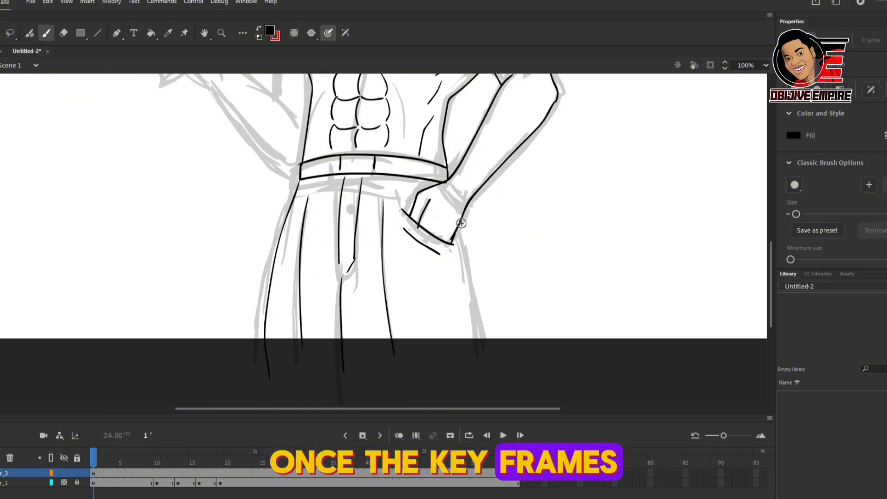
{"action": "left_click_drag", "start_coordinate": [468, 280], "coordinate": [481, 375]}
{"action": "left_click_drag", "start_coordinate": [264, 367], "coordinate": [481, 370]}
Step: Ink the shoulder slope and the neck with a curved open top on the first keyframe
{"action": "left_click_drag", "start_coordinate": [771, 268], "coordinate": [771, 194]}
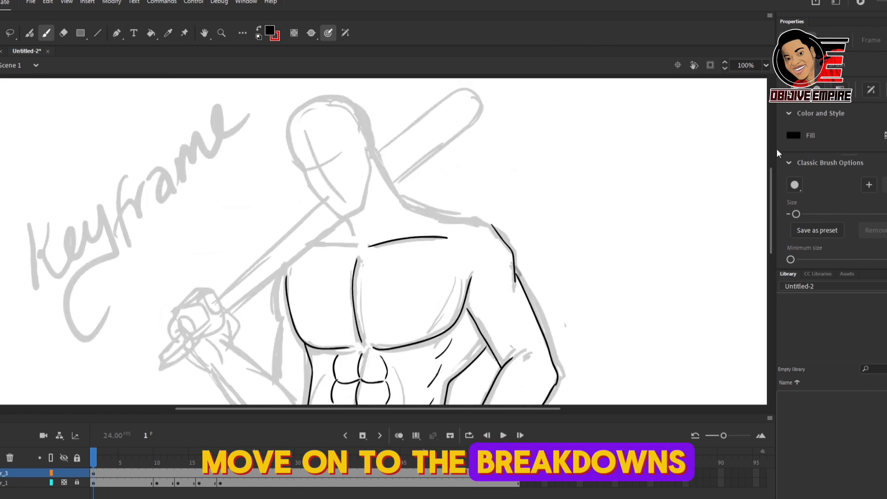
{"action": "left_click_drag", "start_coordinate": [401, 199], "coordinate": [491, 224]}
{"action": "mouse_move", "coordinate": [329, 186]}
{"action": "left_mouse_down"}
{"action": "mouse_move", "coordinate": [340, 211]}
{"action": "mouse_move", "coordinate": [379, 168]}
{"action": "left_mouse_up"}
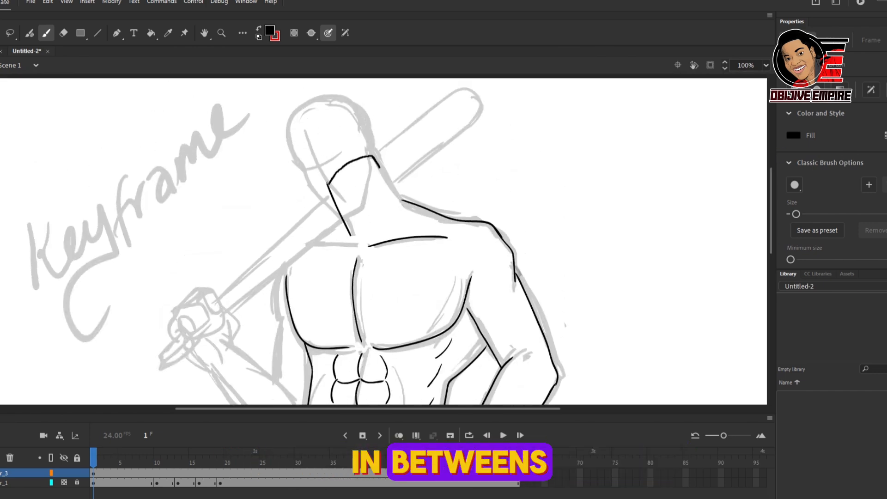
Step: Ink the torso edge beside the bat arm, the forearm outlines and the hand gripping the bat
{"action": "left_click_drag", "start_coordinate": [771, 211], "coordinate": [771, 228]}
{"action": "left_click_drag", "start_coordinate": [277, 209], "coordinate": [280, 256]}
{"action": "left_click_drag", "start_coordinate": [281, 257], "coordinate": [274, 314]}
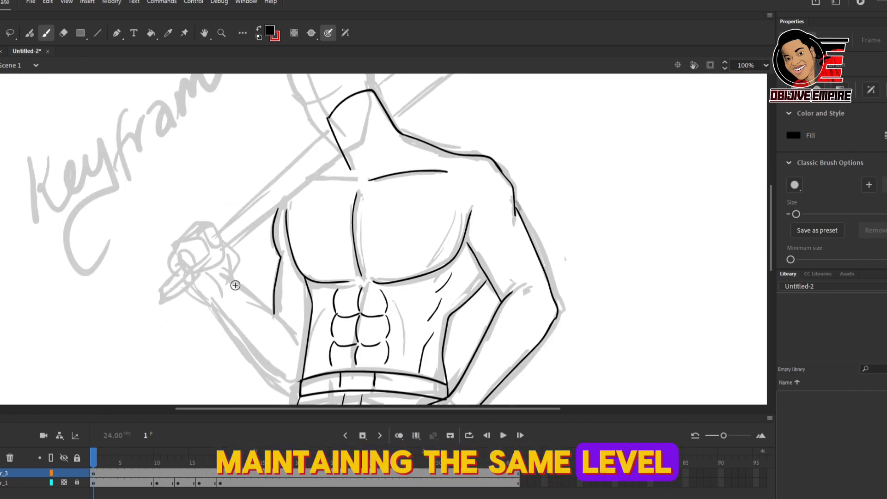
{"action": "left_click_drag", "start_coordinate": [230, 280], "coordinate": [296, 343]}
{"action": "left_click_drag", "start_coordinate": [191, 287], "coordinate": [295, 387]}
{"action": "mouse_move", "coordinate": [198, 254]}
{"action": "left_mouse_down"}
{"action": "mouse_move", "coordinate": [199, 273]}
{"action": "mouse_move", "coordinate": [203, 231]}
{"action": "left_mouse_up"}
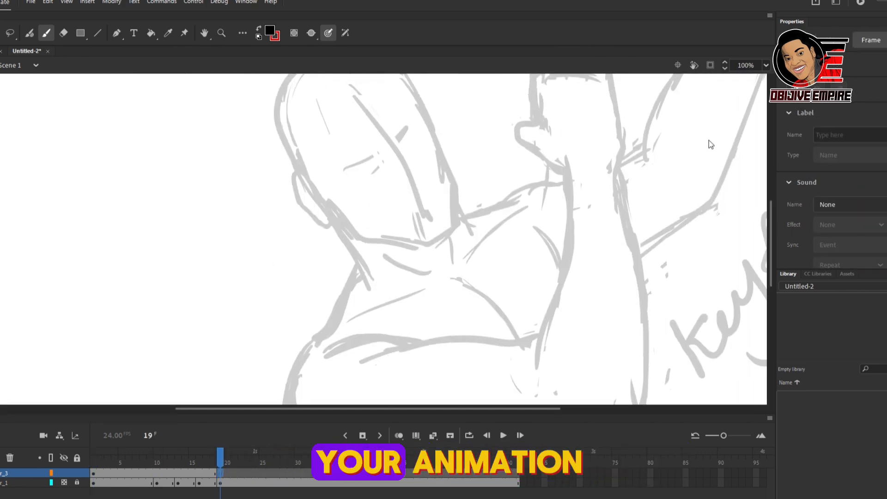
Step: Ink the neck with its curved open top and the far shoulder line on the frame 19 keyframe
{"action": "mouse_move", "coordinate": [368, 278]}
{"action": "left_mouse_down"}
{"action": "mouse_move", "coordinate": [314, 179]}
{"action": "mouse_move", "coordinate": [367, 289]}
{"action": "left_mouse_up"}
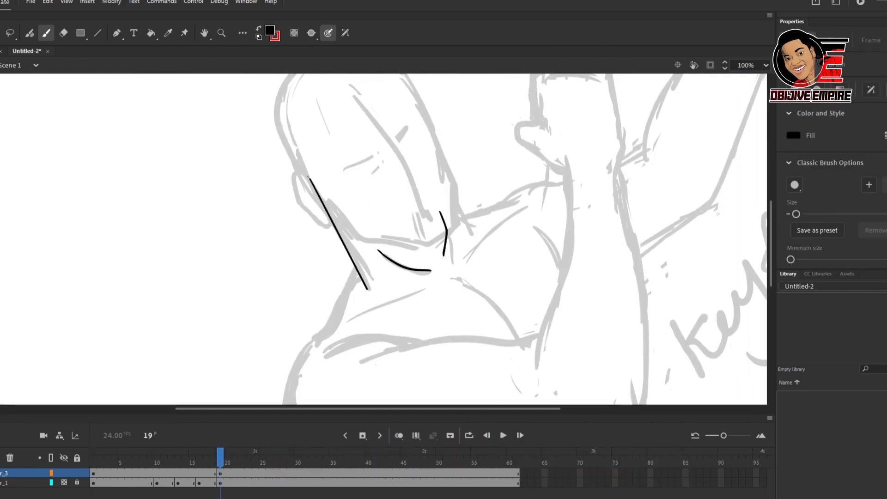
{"action": "left_click_drag", "start_coordinate": [311, 179], "coordinate": [446, 171]}
{"action": "left_click_drag", "start_coordinate": [465, 215], "coordinate": [510, 204]}
{"action": "left_click_drag", "start_coordinate": [502, 205], "coordinate": [568, 182]}
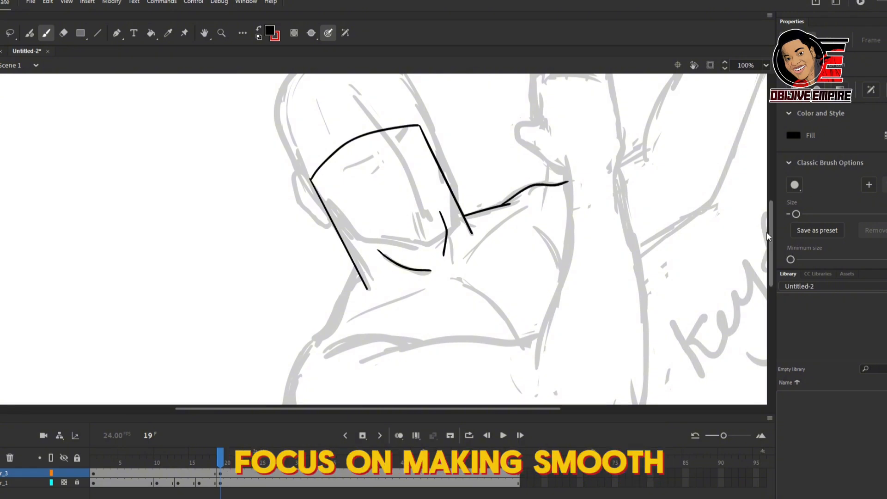
Step: Ink the frame 19 collarbone and chest lines, the rounded near shoulder and the upper arm's top edge
{"action": "left_click_drag", "start_coordinate": [770, 232], "coordinate": [771, 253]}
{"action": "left_click_drag", "start_coordinate": [346, 246], "coordinate": [434, 206]}
{"action": "left_click_drag", "start_coordinate": [463, 193], "coordinate": [532, 121]}
{"action": "left_click_drag", "start_coordinate": [299, 298], "coordinate": [328, 400]}
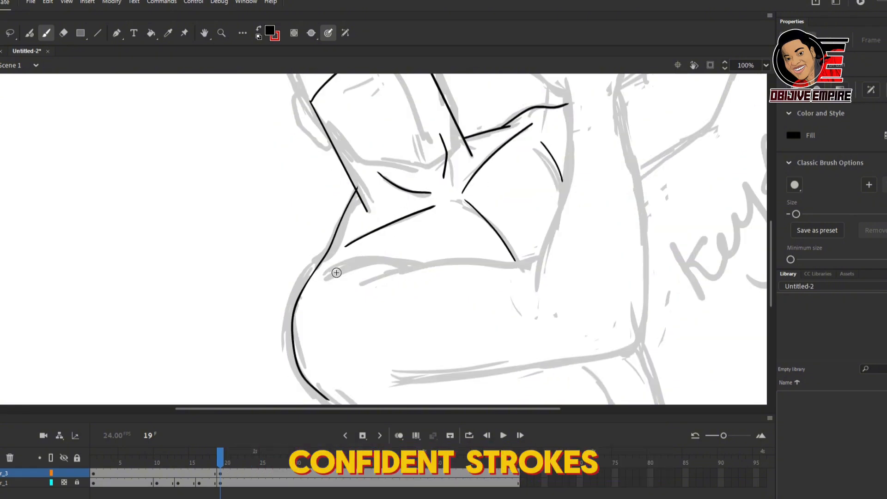
{"action": "left_click_drag", "start_coordinate": [407, 265], "coordinate": [539, 260]}
{"action": "left_click_drag", "start_coordinate": [770, 259], "coordinate": [770, 266]}
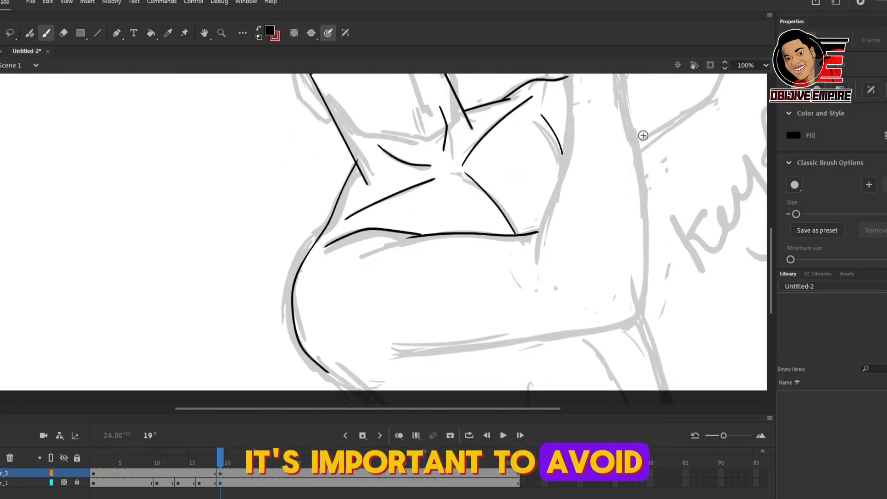
Step: Ink both edges of the upright forearm and the open hand with its thumb and fingers
{"action": "left_click_drag", "start_coordinate": [569, 97], "coordinate": [536, 258]}
{"action": "left_click_drag", "start_coordinate": [771, 245], "coordinate": [771, 192]}
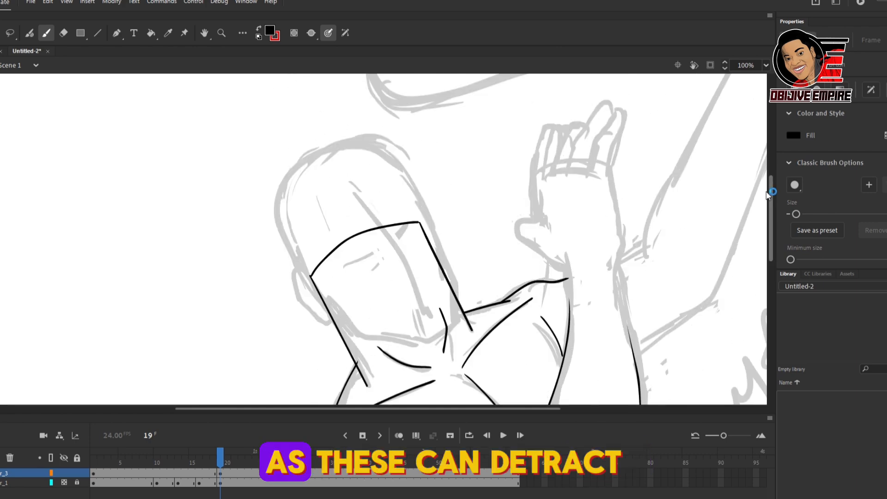
{"action": "left_click_drag", "start_coordinate": [566, 260], "coordinate": [569, 318]}
{"action": "left_click_drag", "start_coordinate": [518, 234], "coordinate": [564, 127]}
{"action": "mouse_move", "coordinate": [590, 164]}
{"action": "left_mouse_down"}
{"action": "mouse_move", "coordinate": [621, 110]}
{"action": "mouse_move", "coordinate": [631, 346]}
{"action": "left_mouse_up"}
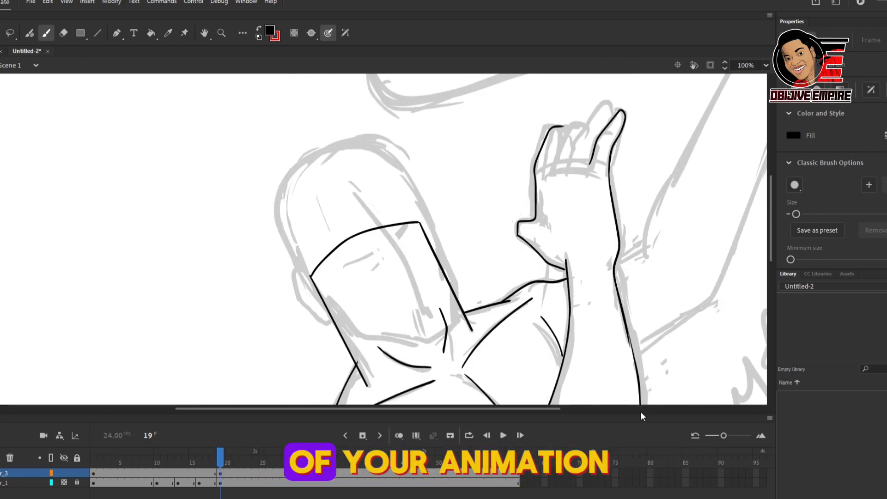
{"action": "left_click_drag", "start_coordinate": [571, 167], "coordinate": [612, 107]}
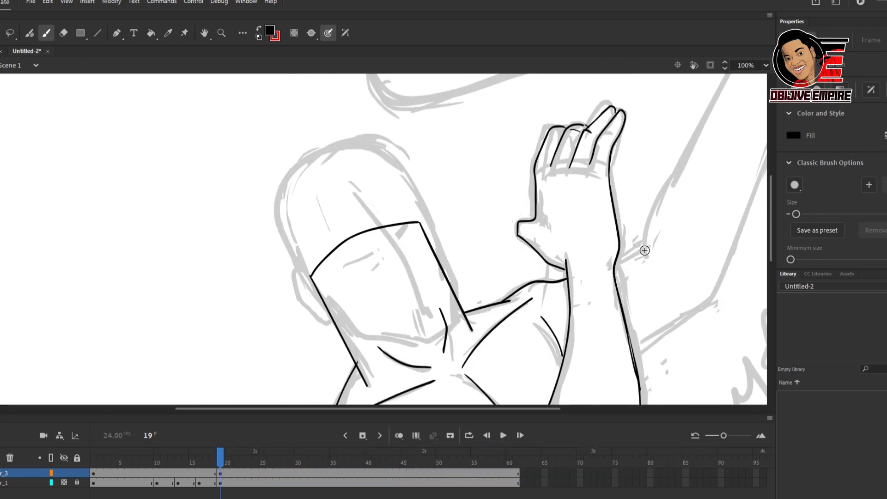
Step: Ink the raised far arm's outline from behind the wrist up to its end and down to the elbow
{"action": "left_click_drag", "start_coordinate": [645, 250], "coordinate": [620, 263]}
{"action": "key", "text": "ctrl+minus"}
{"action": "key", "text": "ctrl+equal"}
{"action": "key", "text": "ctrl+minus"}
{"action": "left_click_drag", "start_coordinate": [507, 248], "coordinate": [593, 128]}
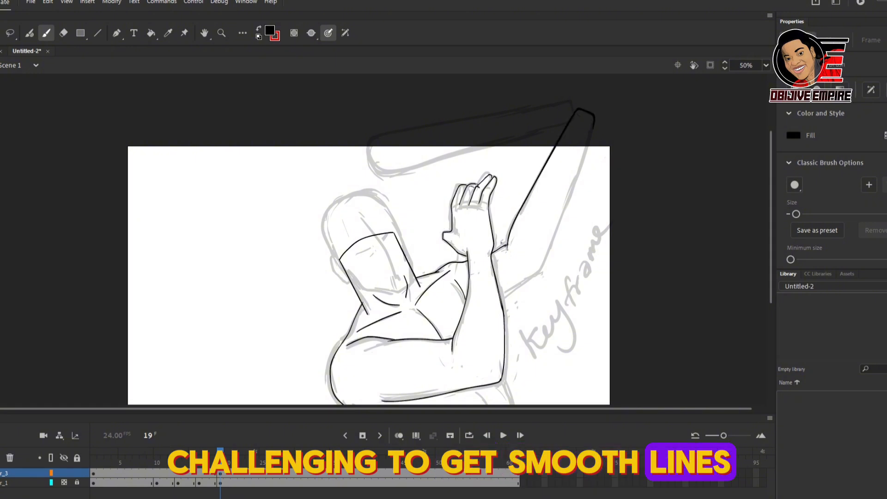
{"action": "scroll", "coordinate": [503, 283], "scroll_direction": "down", "scroll_amount": 3}
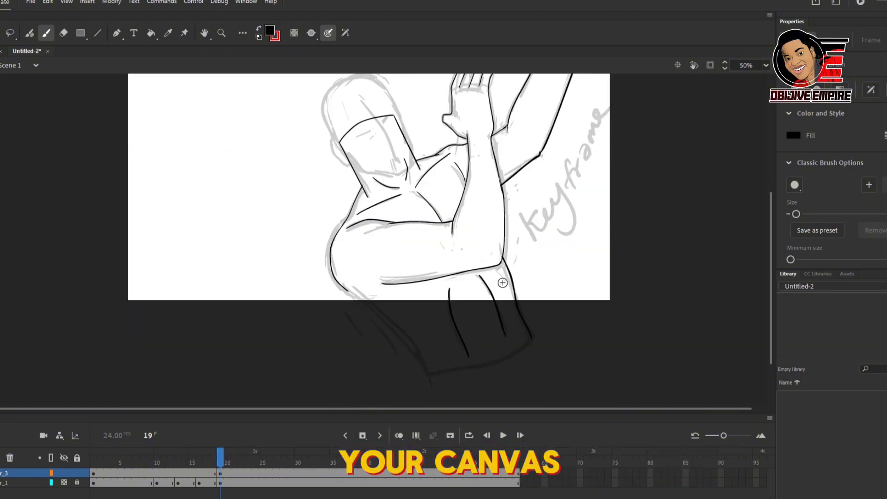
Step: Ink the curved waistline, erase the rough abdomen strokes and redraw the abdominal muscles
{"action": "left_click_drag", "start_coordinate": [431, 375], "coordinate": [533, 337]}
{"action": "key", "text": "e"}
{"action": "left_click_drag", "start_coordinate": [483, 302], "coordinate": [498, 331]}
{"action": "left_click_drag", "start_coordinate": [449, 290], "coordinate": [466, 345]}
{"action": "key", "text": "b"}
{"action": "left_click_drag", "start_coordinate": [491, 299], "coordinate": [499, 319]}
{"action": "left_click_drag", "start_coordinate": [499, 322], "coordinate": [483, 329]}
Step: Ink the swung bat's outline above the head and review the inked keyframes with the rough layer hidden
{"action": "left_click_drag", "start_coordinate": [770, 247], "coordinate": [770, 158]}
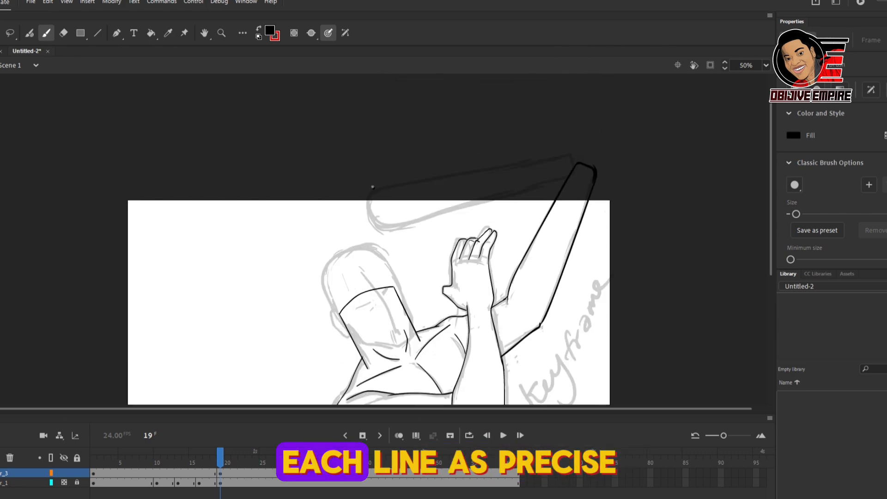
{"action": "left_click_drag", "start_coordinate": [381, 184], "coordinate": [569, 175]}
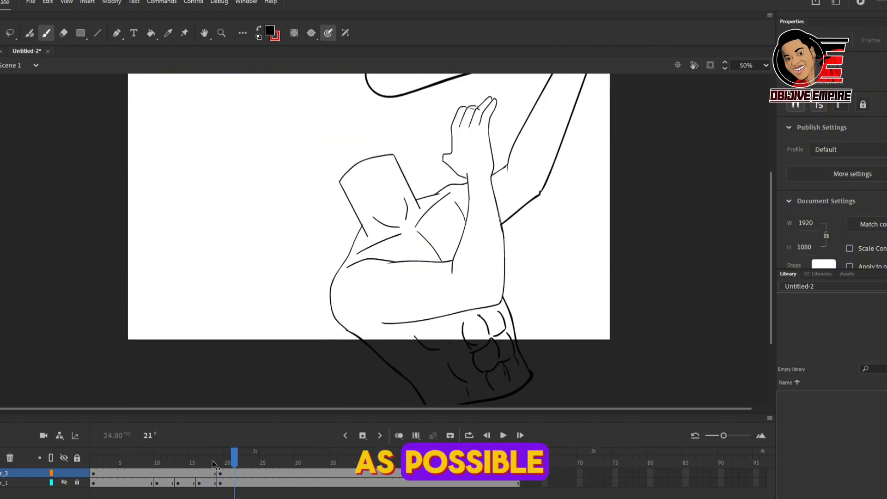
{"action": "left_click_drag", "start_coordinate": [212, 461], "coordinate": [199, 461]}
{"action": "key", "text": "ctrl+1"}
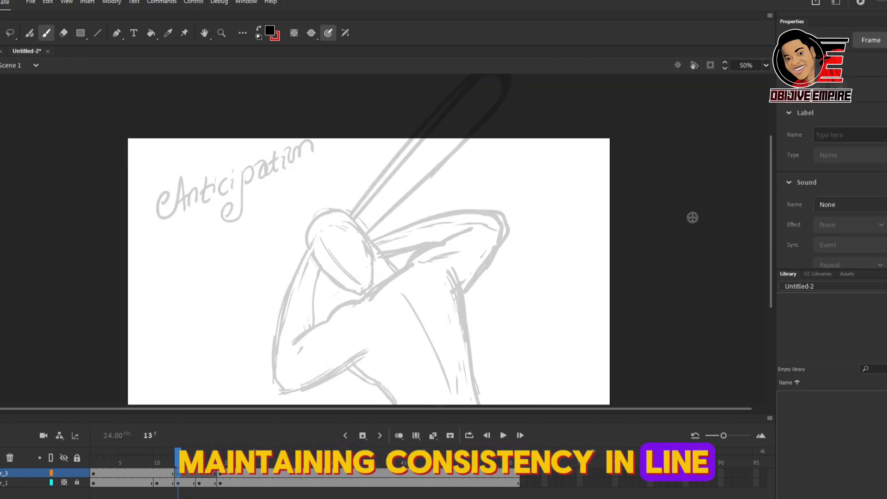
{"action": "key", "text": "ctrl+1"}
Step: Ink the back's outer edge and the torso line under the near arm on the frame 13 anticipation pose
{"action": "left_click_drag", "start_coordinate": [770, 218], "coordinate": [770, 268]}
{"action": "mouse_move", "coordinate": [540, 96]}
{"action": "left_mouse_down"}
{"action": "mouse_move", "coordinate": [608, 382]}
{"action": "mouse_move", "coordinate": [625, 413]}
{"action": "left_mouse_up"}
{"action": "left_click_drag", "start_coordinate": [324, 289], "coordinate": [389, 330]}
{"action": "left_click_drag", "start_coordinate": [389, 331], "coordinate": [451, 431]}
{"action": "key", "text": "ctrl+z"}
{"action": "left_click_drag", "start_coordinate": [770, 235], "coordinate": [768, 254]}
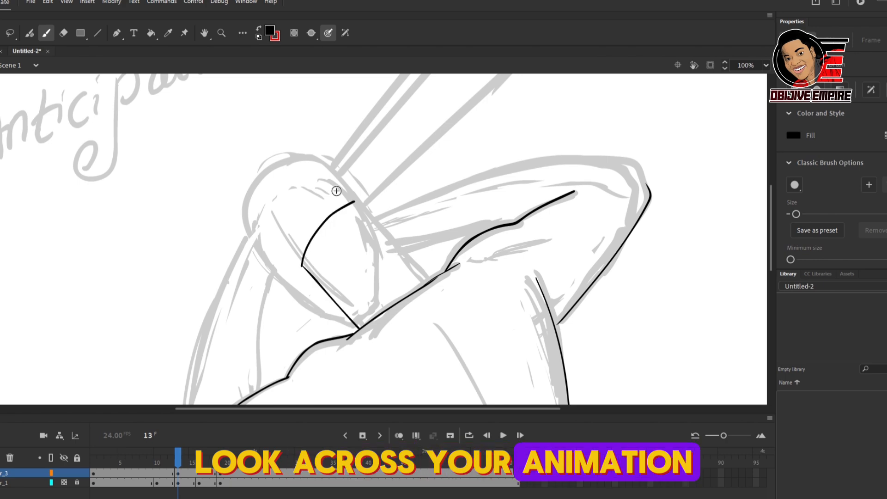
Step: Undo the narrow neck strokes on frame 13 and re-ink the neck wider with a curved open top
{"action": "key", "text": "ctrl+z"}
{"action": "key", "text": "ctrl+z"}
{"action": "left_click_drag", "start_coordinate": [276, 240], "coordinate": [360, 326]}
{"action": "mouse_move", "coordinate": [275, 241]}
{"action": "left_mouse_down"}
{"action": "mouse_move", "coordinate": [335, 180]}
{"action": "mouse_move", "coordinate": [432, 280]}
{"action": "left_mouse_up"}
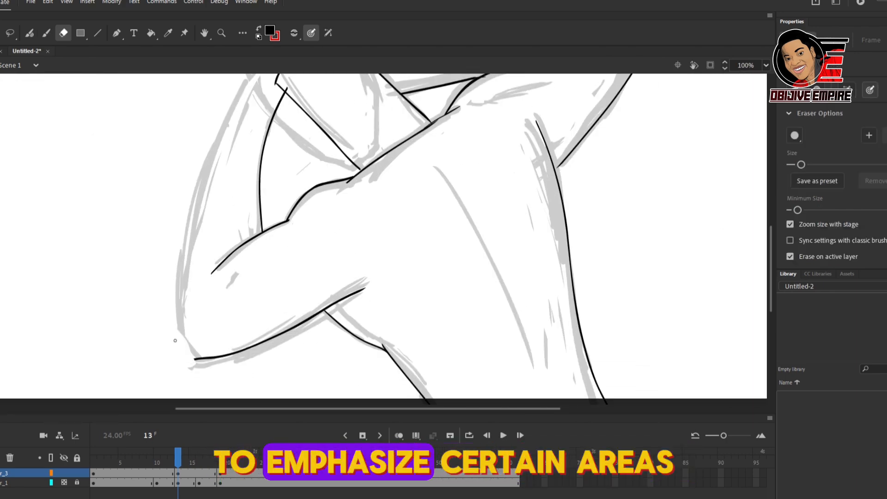
Step: Ink the near forearm's outer edge from the elbow up to the raised hand on frame 13
{"action": "left_click_drag", "start_coordinate": [233, 109], "coordinate": [178, 360]}
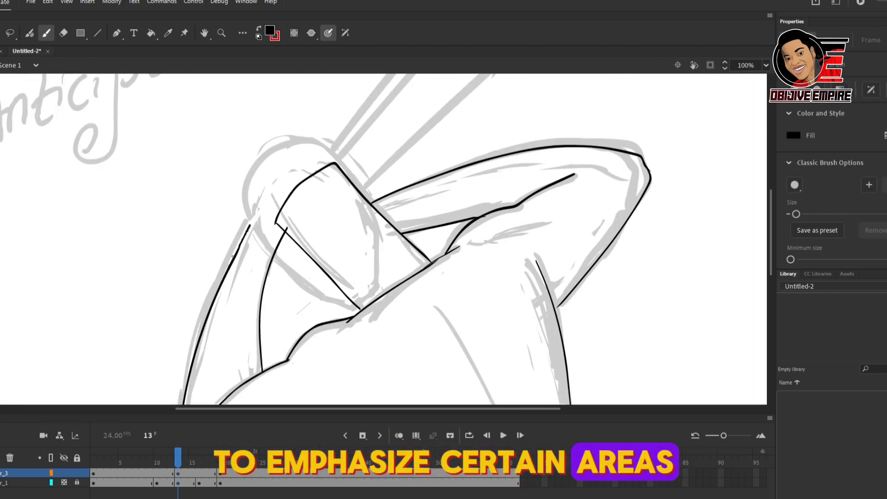
{"action": "left_click_drag", "start_coordinate": [249, 226], "coordinate": [284, 169]}
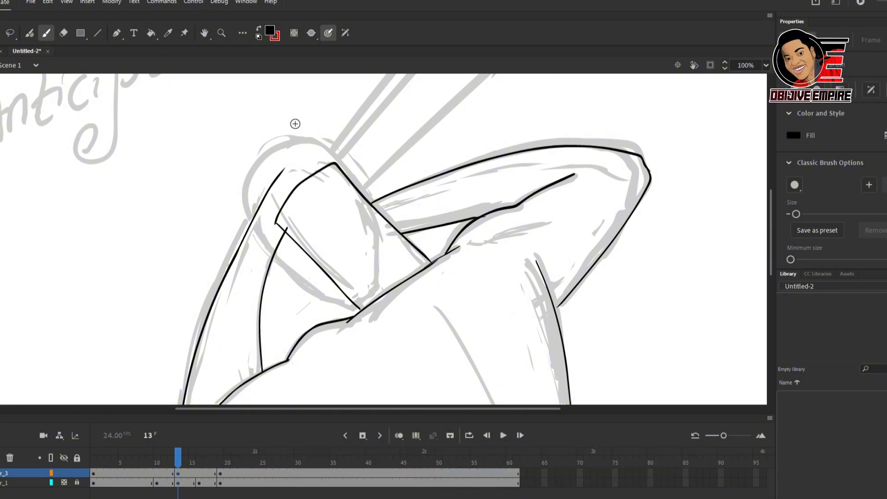
{"action": "key", "text": "ctrl+minus"}
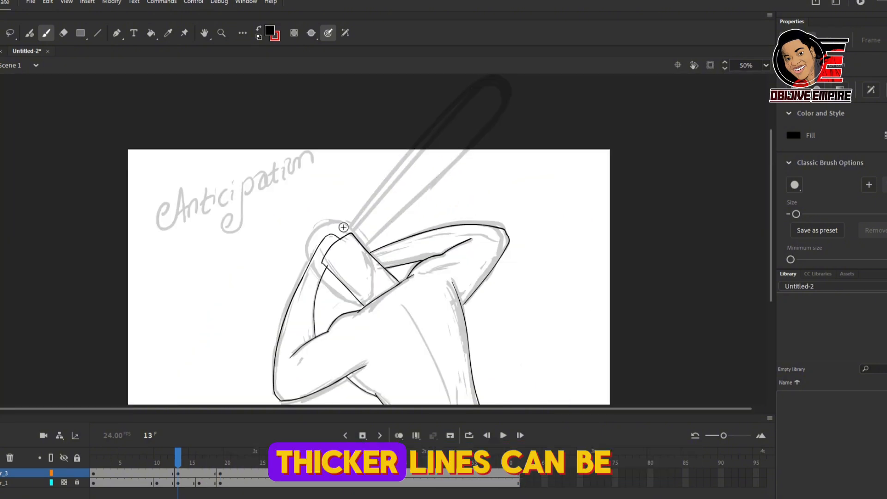
{"action": "key", "text": "ctrl+minus"}
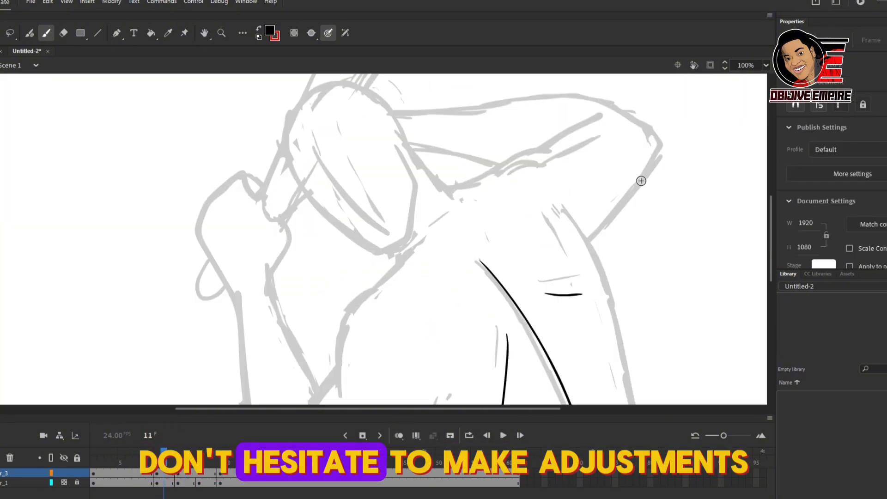
Step: Ink the neck and near shoulder of the frame 11 in-between, and undo the far shoulder stroke
{"action": "left_click_drag", "start_coordinate": [336, 184], "coordinate": [398, 257]}
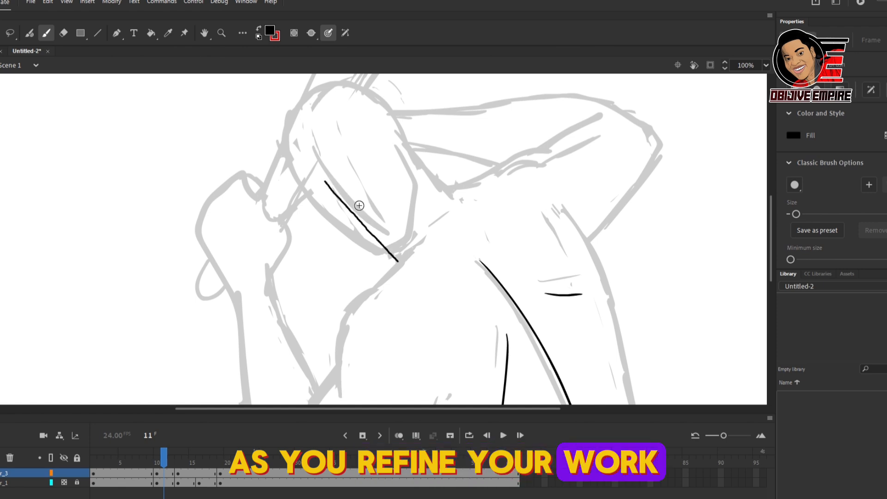
{"action": "left_click_drag", "start_coordinate": [325, 179], "coordinate": [407, 145]}
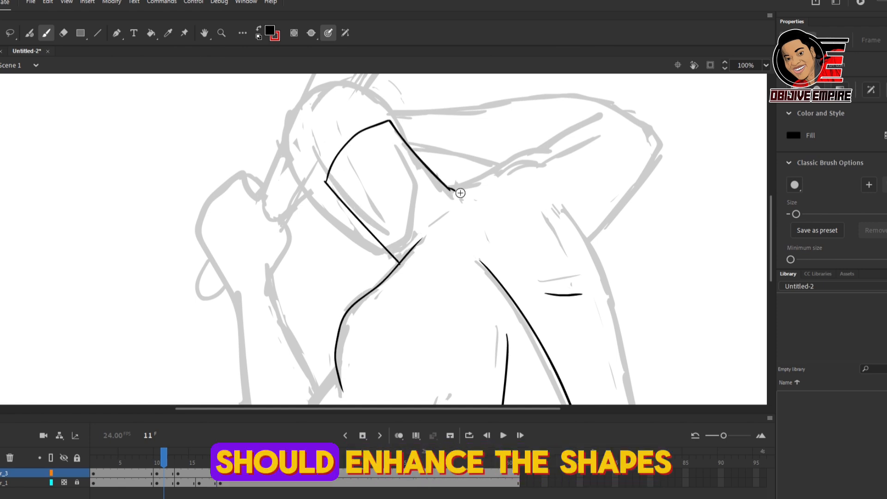
{"action": "mouse_move", "coordinate": [446, 198]}
{"action": "left_mouse_down"}
{"action": "mouse_move", "coordinate": [581, 126]}
{"action": "mouse_move", "coordinate": [468, 182]}
{"action": "mouse_move", "coordinate": [561, 145]}
{"action": "left_mouse_up"}
{"action": "key", "text": "ctrl+z"}
{"action": "key", "text": "ctrl+z"}
Step: Ink the far arm's inner and lower edges and the outer edge of the back on frame 11
{"action": "left_click_drag", "start_coordinate": [606, 112], "coordinate": [546, 146]}
{"action": "left_click_drag", "start_coordinate": [587, 242], "coordinate": [664, 131]}
{"action": "scroll", "coordinate": [665, 106], "scroll_direction": "down", "scroll_amount": 3}
{"action": "mouse_move", "coordinate": [594, 156]}
{"action": "left_mouse_down"}
{"action": "mouse_move", "coordinate": [559, 105]}
{"action": "mouse_move", "coordinate": [688, 419]}
{"action": "left_mouse_up"}
{"action": "left_click_drag", "start_coordinate": [771, 224], "coordinate": [772, 272]}
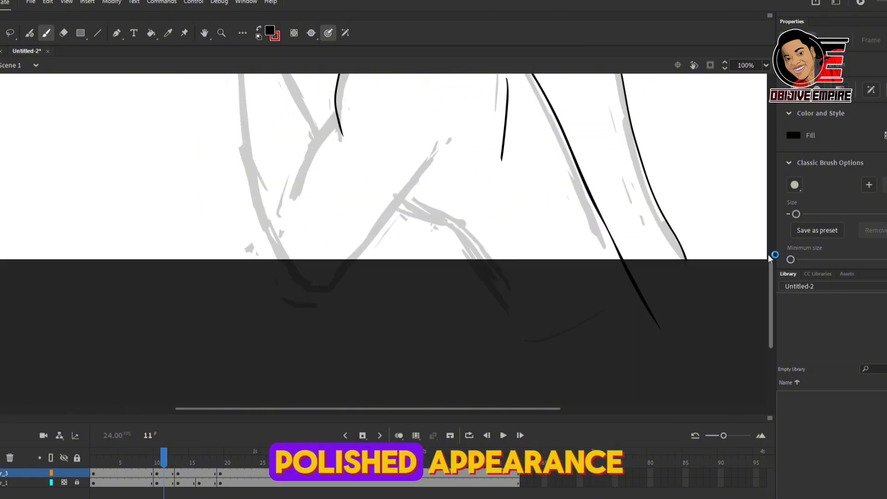
Step: Ink the torso's lower side and the waistline on frame 11, and erase the overshoot at the waist corner
{"action": "mouse_move", "coordinate": [395, 159]}
{"action": "left_mouse_down"}
{"action": "mouse_move", "coordinate": [482, 218]}
{"action": "mouse_move", "coordinate": [530, 301]}
{"action": "left_mouse_up"}
{"action": "left_click_drag", "start_coordinate": [529, 301], "coordinate": [689, 230]}
{"action": "key", "text": "e"}
{"action": "mouse_move", "coordinate": [691, 230]}
{"action": "left_mouse_down"}
{"action": "mouse_move", "coordinate": [686, 200]}
{"action": "mouse_move", "coordinate": [696, 223]}
{"action": "left_mouse_up"}
{"action": "key", "text": "b"}
Step: Ink the near arm's inner line and its underside from the elbow toward the armpit on frame 11
{"action": "left_click_drag", "start_coordinate": [770, 312], "coordinate": [770, 281]}
{"action": "left_click_drag", "start_coordinate": [292, 276], "coordinate": [342, 187]}
{"action": "left_click_drag", "start_coordinate": [327, 360], "coordinate": [432, 237]}
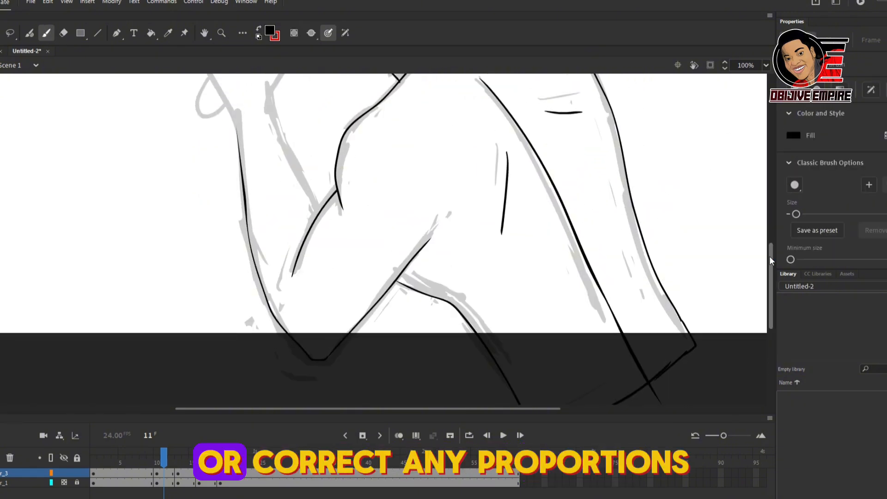
Step: Ink the raised fist's outline around the bat grip and the bat's knob below it on frame 11
{"action": "scroll", "coordinate": [269, 253], "scroll_direction": "up", "scroll_amount": 5}
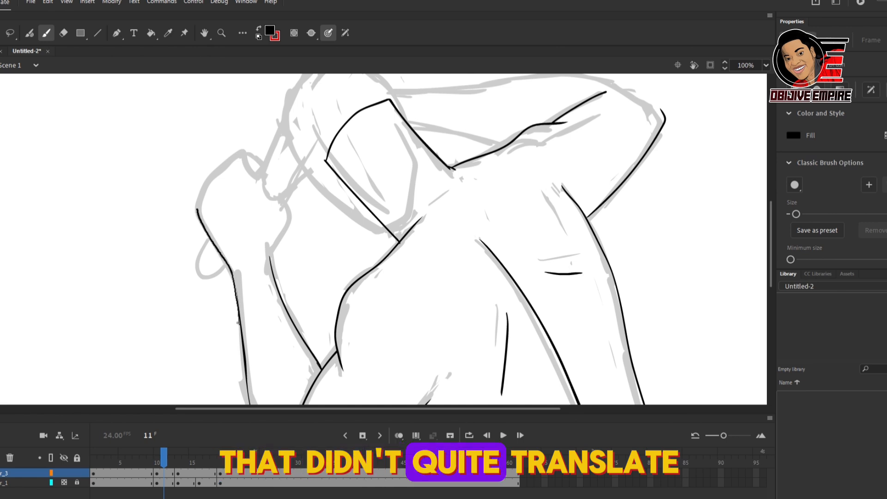
{"action": "left_click_drag", "start_coordinate": [264, 159], "coordinate": [291, 209]}
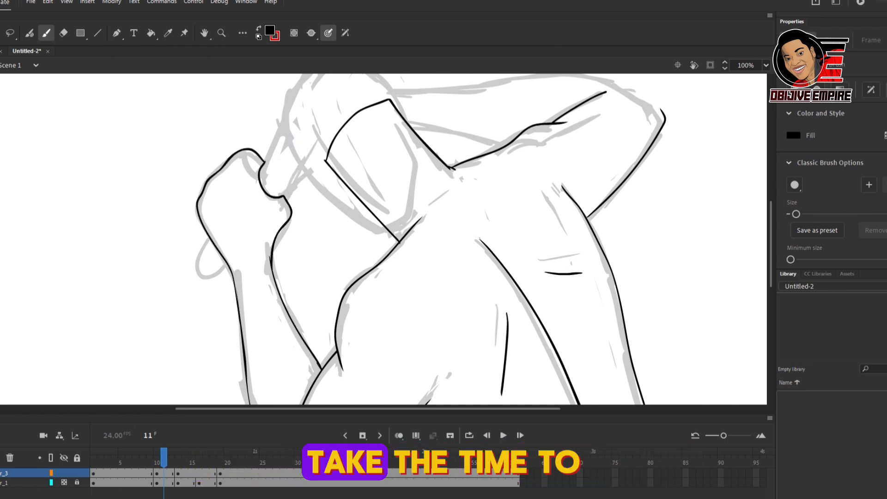
{"action": "left_click_drag", "start_coordinate": [212, 229], "coordinate": [226, 267]}
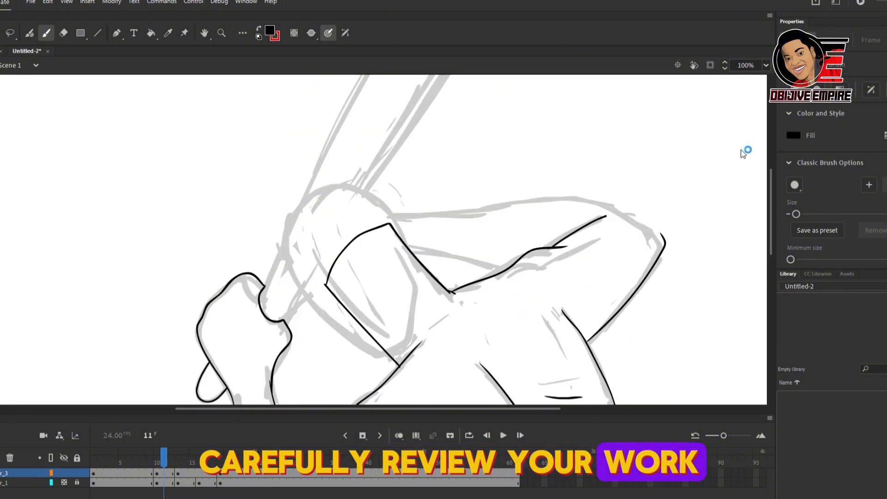
Step: Ink the bat's long edges and rounded tip on frame 11, erasing the misplaced tip stroke and redrawing it
{"action": "key", "text": "ctrl+minus"}
{"action": "key", "text": "e"}
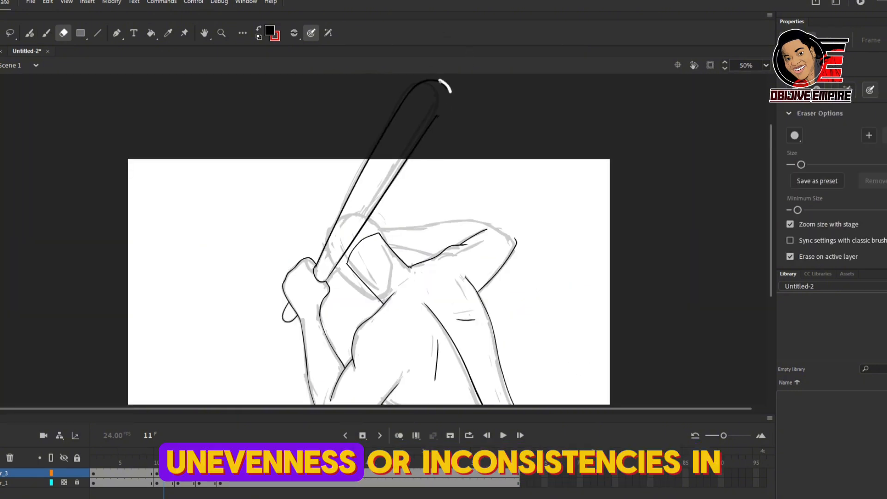
{"action": "key", "text": "b"}
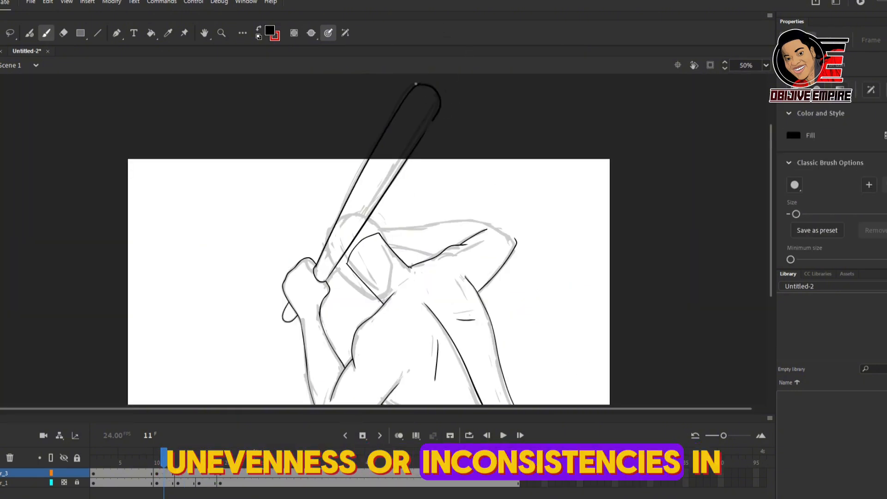
Step: Ink the far arm's upper outline to the elbow on frame 11, and hide the rough layer to check frame 10
{"action": "key", "text": "ctrl+equal"}
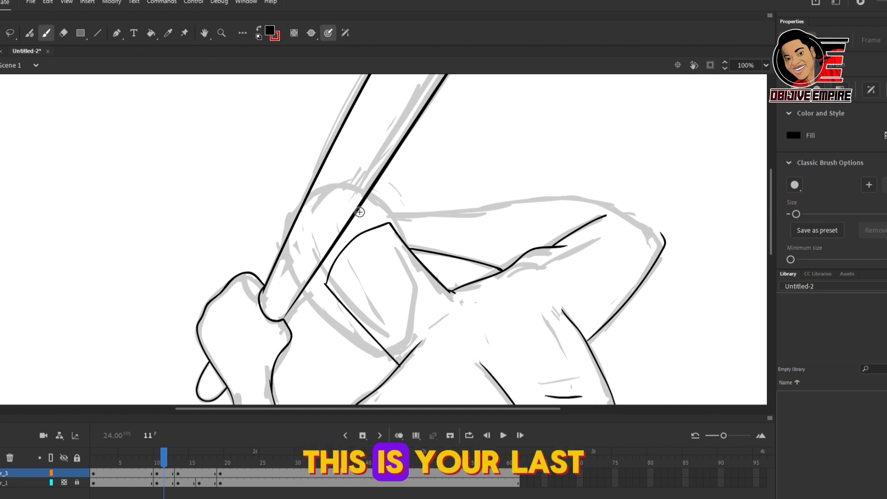
{"action": "mouse_move", "coordinate": [360, 212]}
{"action": "left_mouse_down"}
{"action": "mouse_move", "coordinate": [603, 203]}
{"action": "mouse_move", "coordinate": [662, 235]}
{"action": "left_mouse_up"}
{"action": "key", "text": "ctrl+minus"}
{"action": "key", "text": "ctrl+minus"}
{"action": "left_click", "coordinate": [157, 462]}
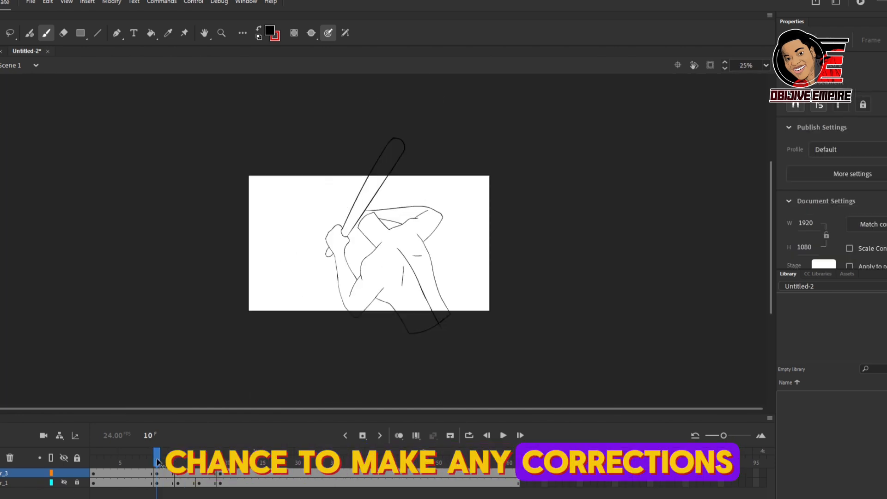
Step: Insert a blank keyframe at frame 16 on the line art layer and show the dimmed roughs again
{"action": "key", "text": "period"}
{"action": "key", "text": "period"}
{"action": "key", "text": "period"}
{"action": "key", "text": "period"}
{"action": "key", "text": "period"}
{"action": "key", "text": "period"}
{"action": "key", "text": "period"}
{"action": "key", "text": "period"}
{"action": "key", "text": "period"}
{"action": "left_click", "coordinate": [199, 483]}
{"action": "left_click", "coordinate": [199, 473]}
{"action": "key", "text": "F7"}
{"action": "left_click", "coordinate": [64, 483]}
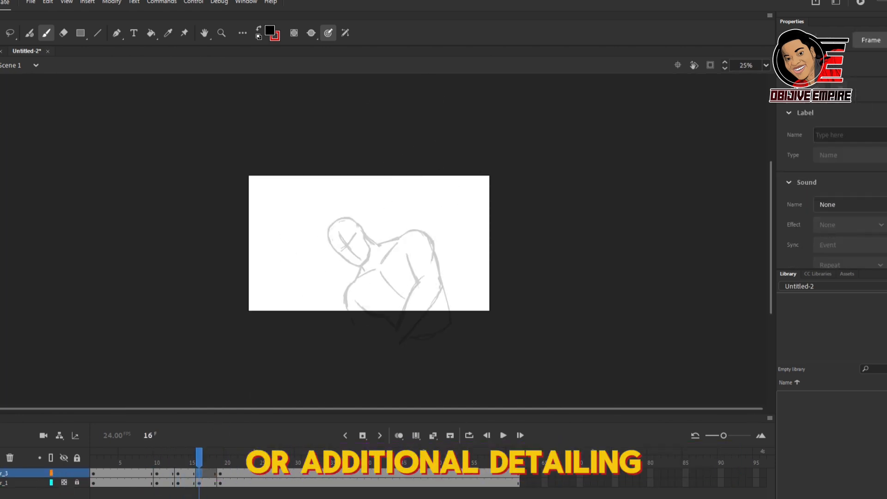
Step: Ink the neck with its curved open top and the chest and armpit contour lines on frame 16
{"action": "key", "text": "ctrl+equal"}
{"action": "left_click_drag", "start_coordinate": [444, 265], "coordinate": [466, 327]}
{"action": "left_click_drag", "start_coordinate": [392, 300], "coordinate": [439, 356]}
{"action": "mouse_move", "coordinate": [361, 299]}
{"action": "left_mouse_down"}
{"action": "mouse_move", "coordinate": [322, 224]}
{"action": "mouse_move", "coordinate": [390, 247]}
{"action": "left_mouse_up"}
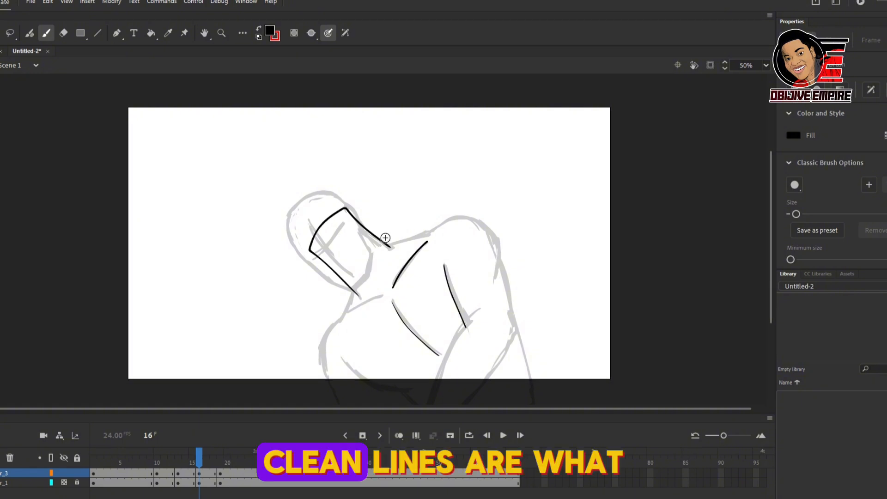
Step: Undo the last two strokes and ink the far shoulder's top curve toward the neck on frame 16
{"action": "key", "text": "ctrl+z"}
{"action": "key", "text": "ctrl+z"}
{"action": "left_click_drag", "start_coordinate": [494, 236], "coordinate": [473, 217]}
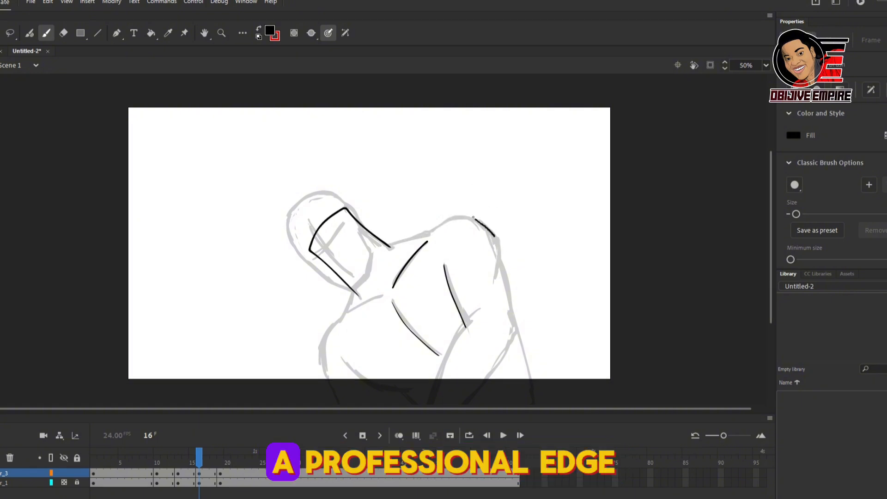
{"action": "left_click_drag", "start_coordinate": [385, 242], "coordinate": [387, 243]}
{"action": "left_click_drag", "start_coordinate": [476, 220], "coordinate": [426, 234]}
Step: Ink the near shoulder and torso side, lower chest line, collarbone and far arm's outer edge on frame 16
{"action": "left_click_drag", "start_coordinate": [771, 184], "coordinate": [769, 220]}
{"action": "mouse_move", "coordinate": [352, 222]}
{"action": "left_mouse_down"}
{"action": "mouse_move", "coordinate": [326, 309]}
{"action": "mouse_move", "coordinate": [362, 389]}
{"action": "left_mouse_up"}
{"action": "left_click_drag", "start_coordinate": [379, 320], "coordinate": [340, 290]}
{"action": "mouse_move", "coordinate": [516, 266]}
{"action": "left_mouse_down"}
{"action": "mouse_move", "coordinate": [411, 377]}
{"action": "mouse_move", "coordinate": [456, 381]}
{"action": "left_mouse_up"}
{"action": "left_click_drag", "start_coordinate": [365, 233], "coordinate": [342, 245]}
{"action": "left_click_drag", "start_coordinate": [388, 362], "coordinate": [383, 323]}
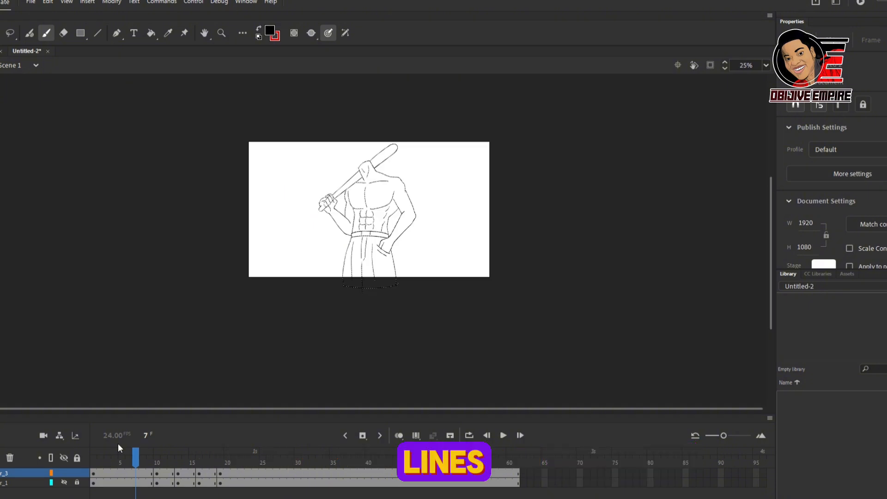
Step: Select all the line art of the standing pose on frame 7
{"action": "key", "text": "ctrl+a"}
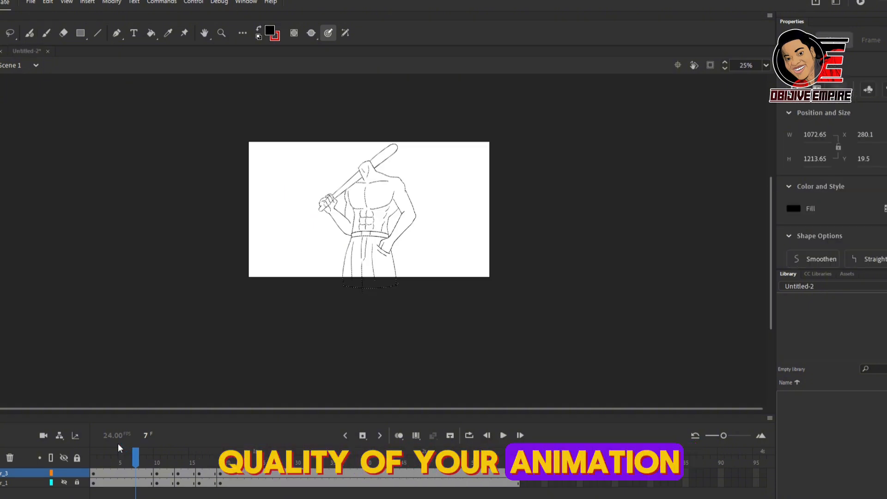